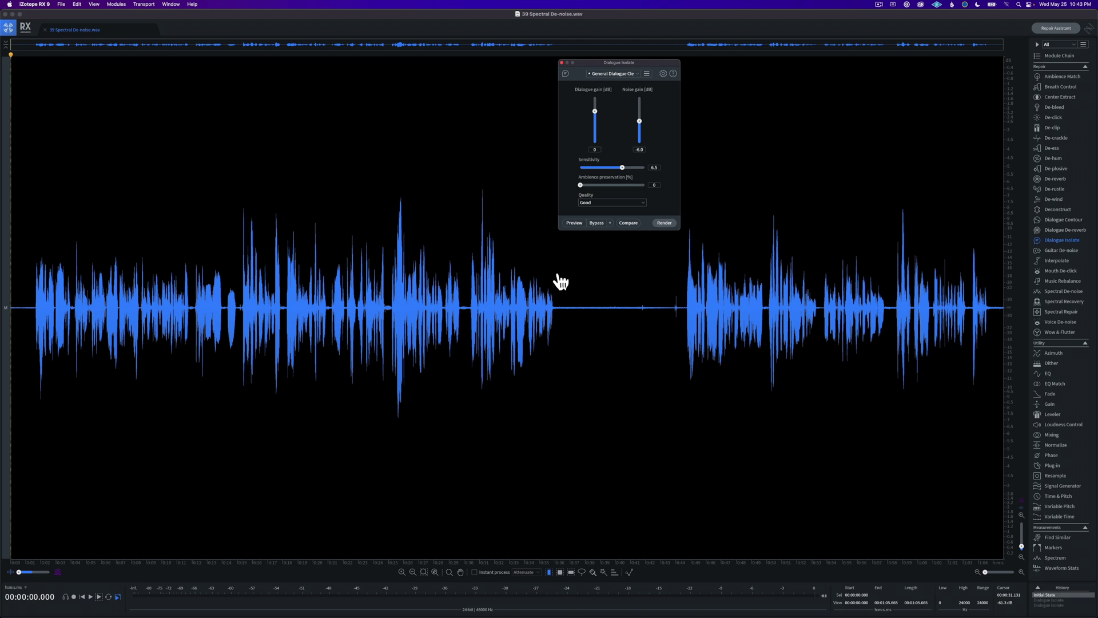
- Switch from iZotope RX 9's Dialogue Isolate over to Acoustica showing Recording 2
key("super+Tab")
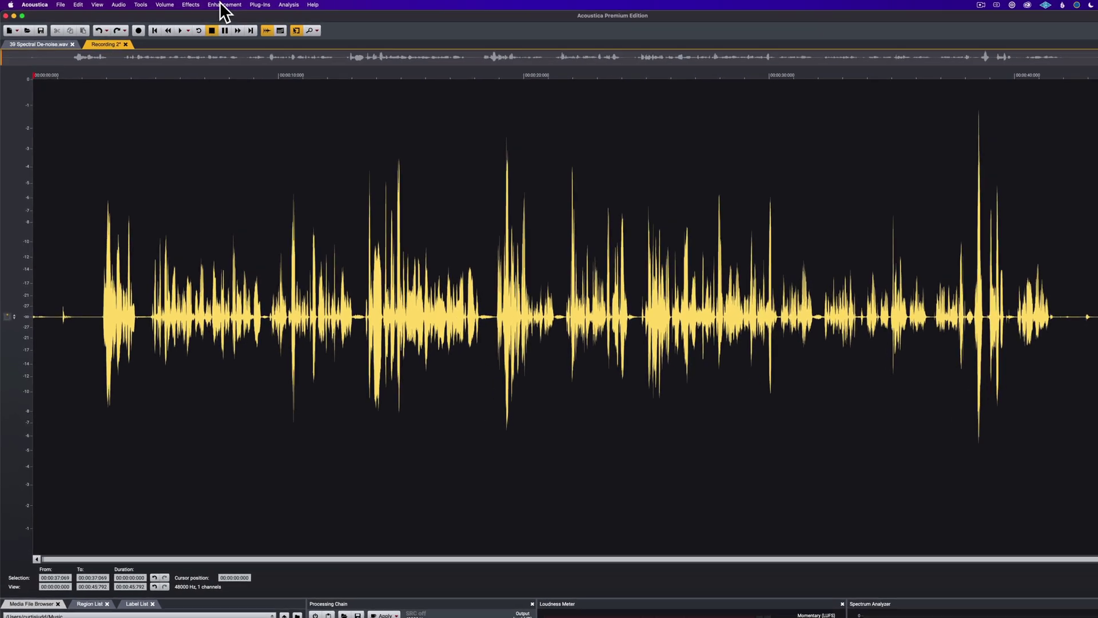
left_click(222, 5)
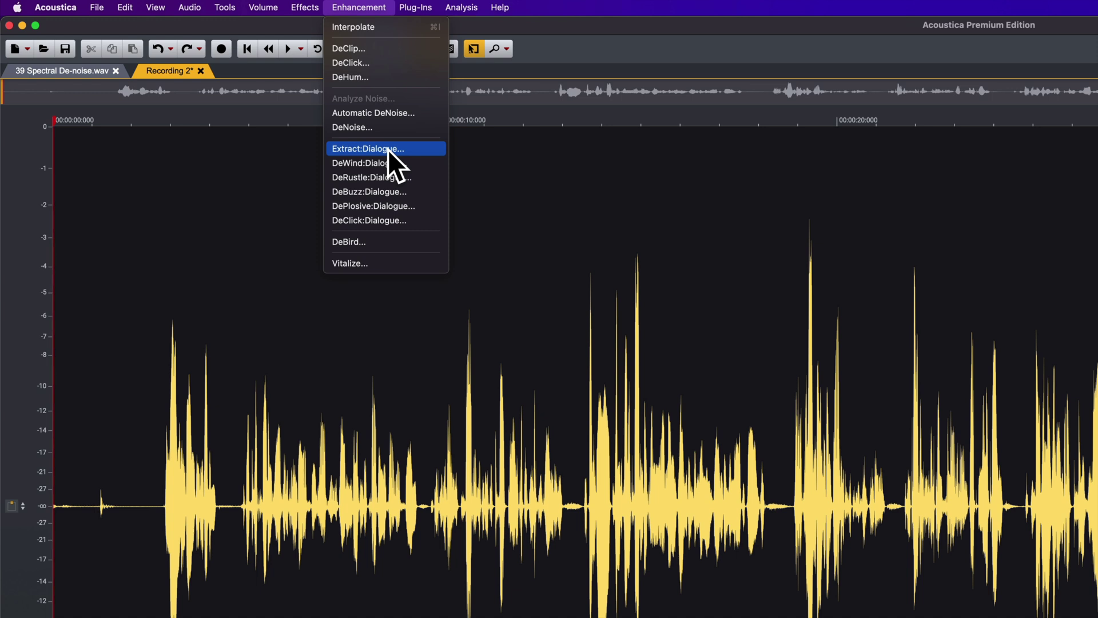
left_click(160, 218)
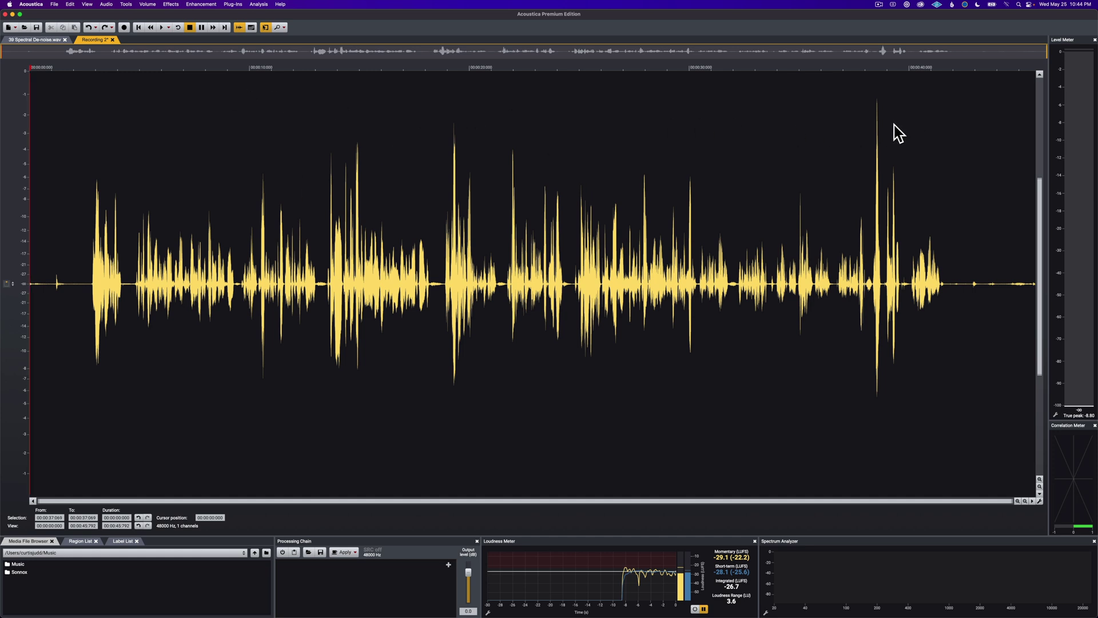
left_click(833, 156)
- Play Recording 2 from 00:00:36.537 past its loudest peak, then stop playback
key("space")
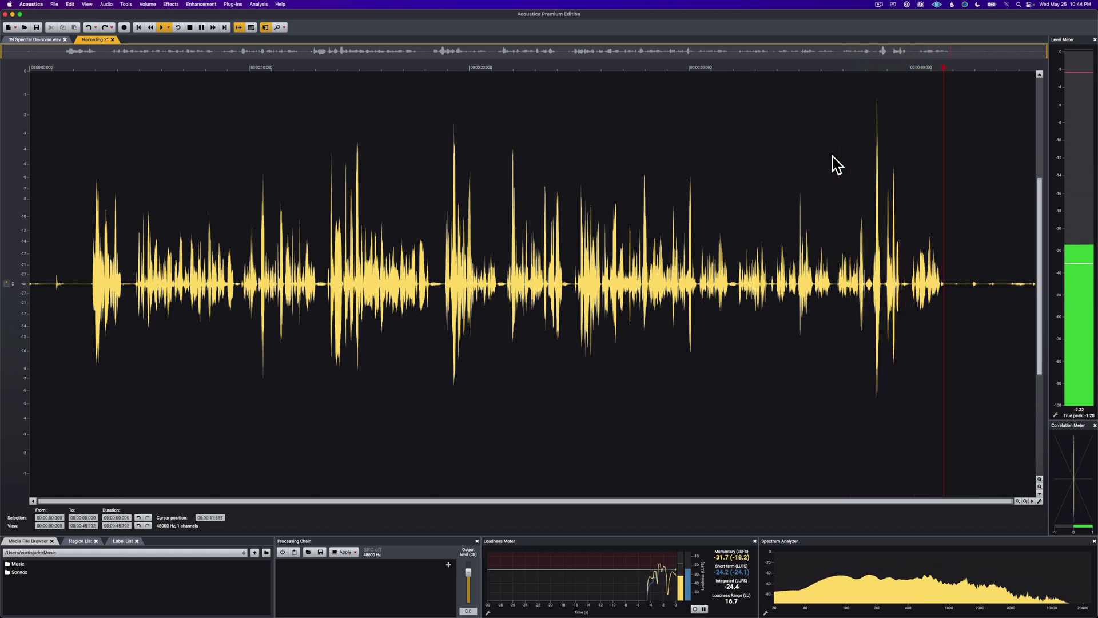
key("space")
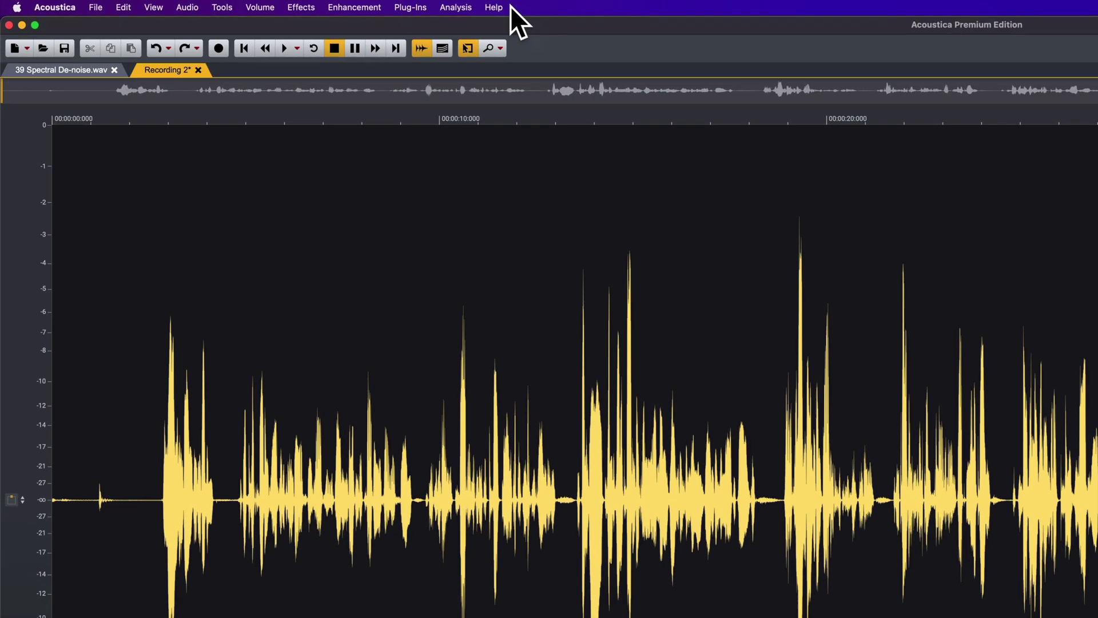
- Review the statistics (0.000% DC offset, -1.21 dB peak at 38.588 s), then move playback to about 34.8 s
left_click(259, 4)
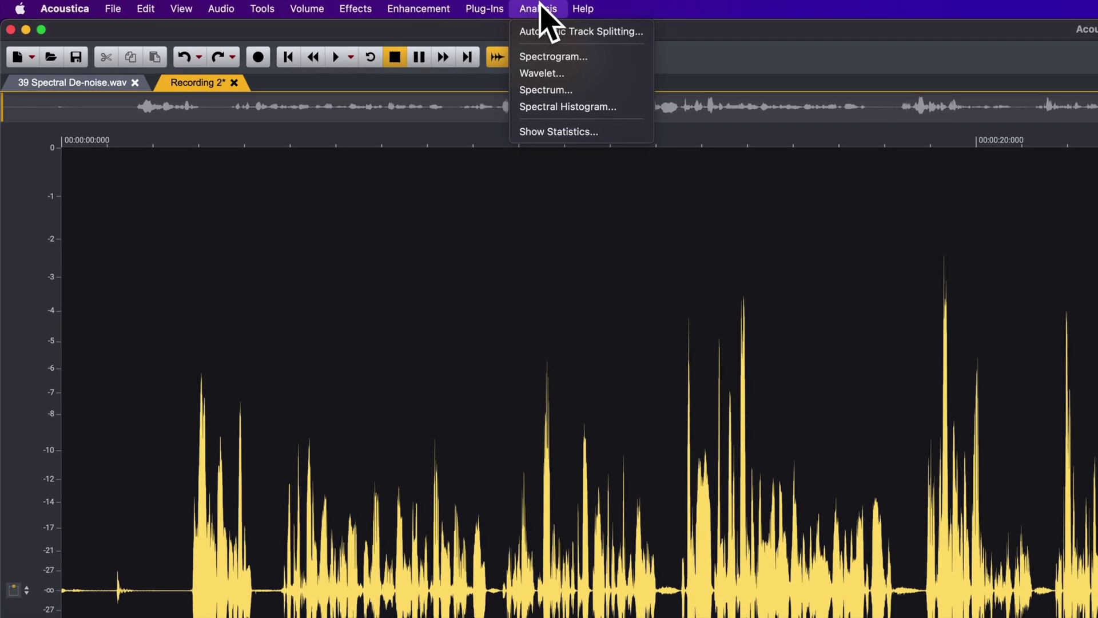
left_click(572, 132)
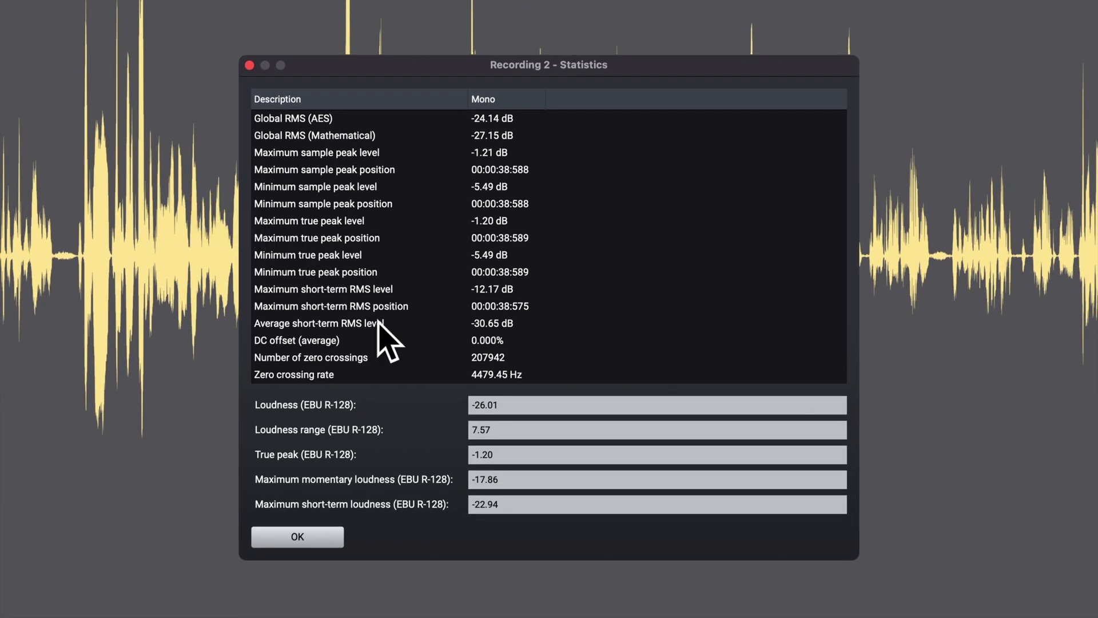
left_click(497, 341)
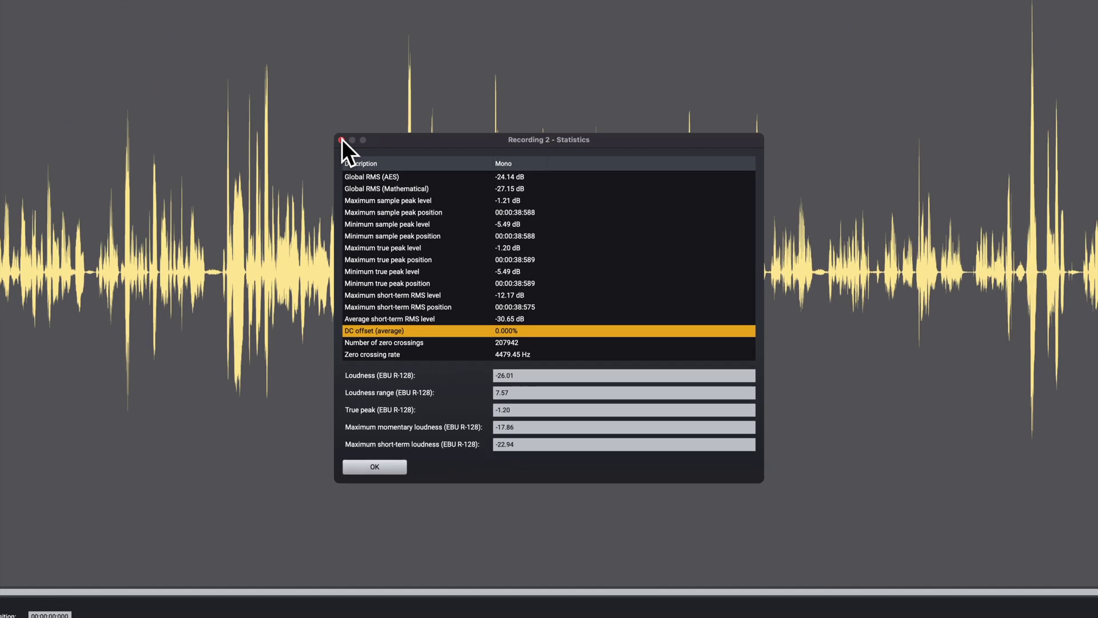
left_click(342, 139)
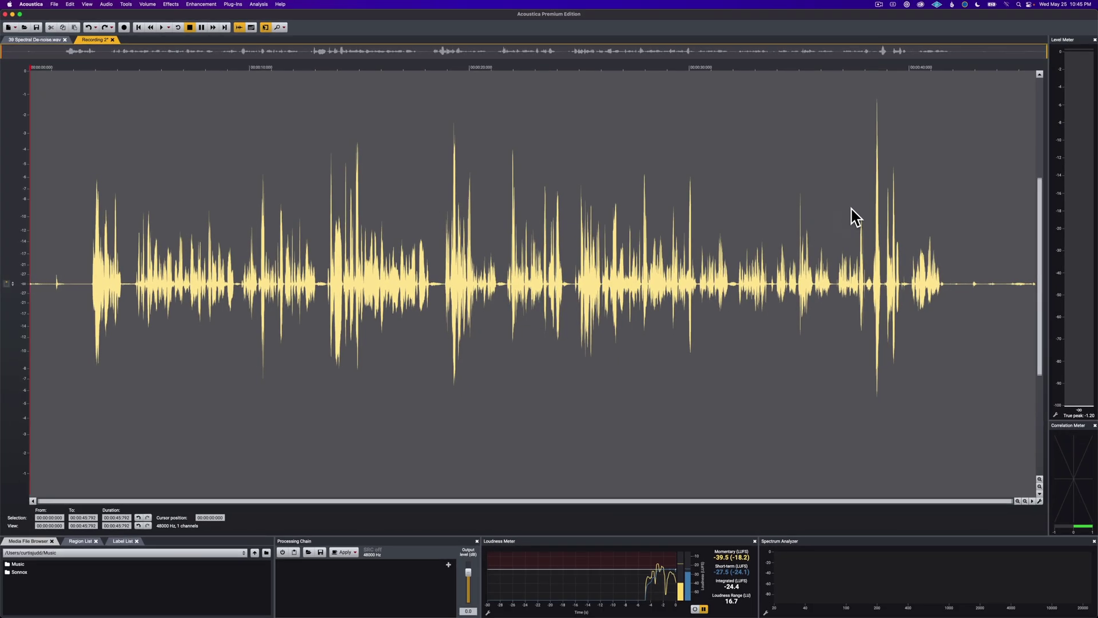
left_click(866, 201)
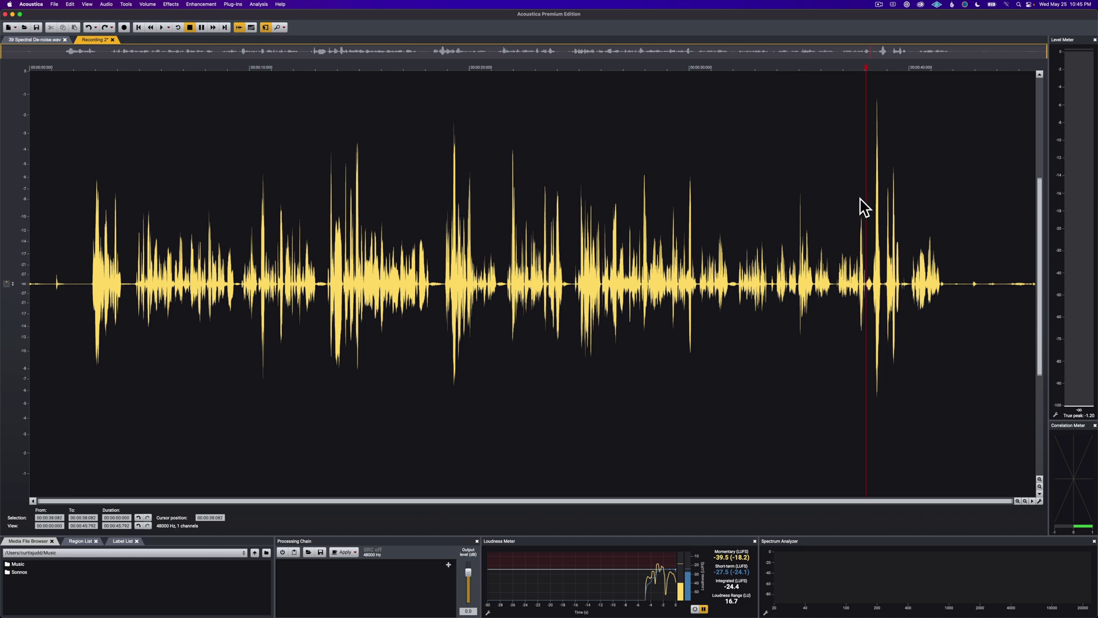
left_click(794, 182)
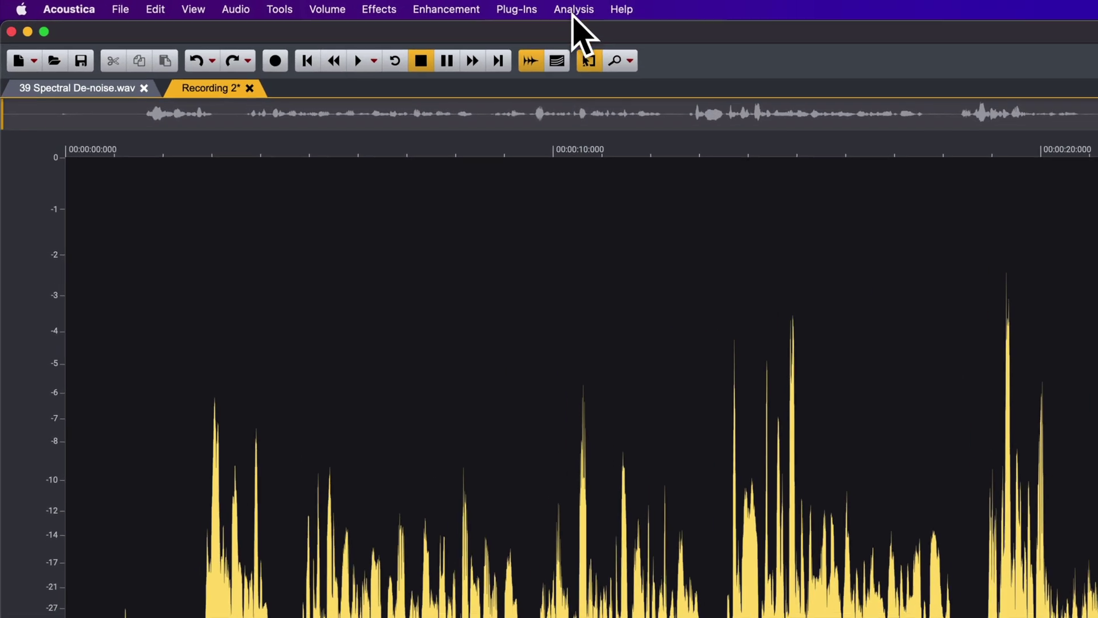
- Reopen Show Statistics and compare the -1.21 dB sample peak with the -1.20 dB true peak
left_click(258, 4)
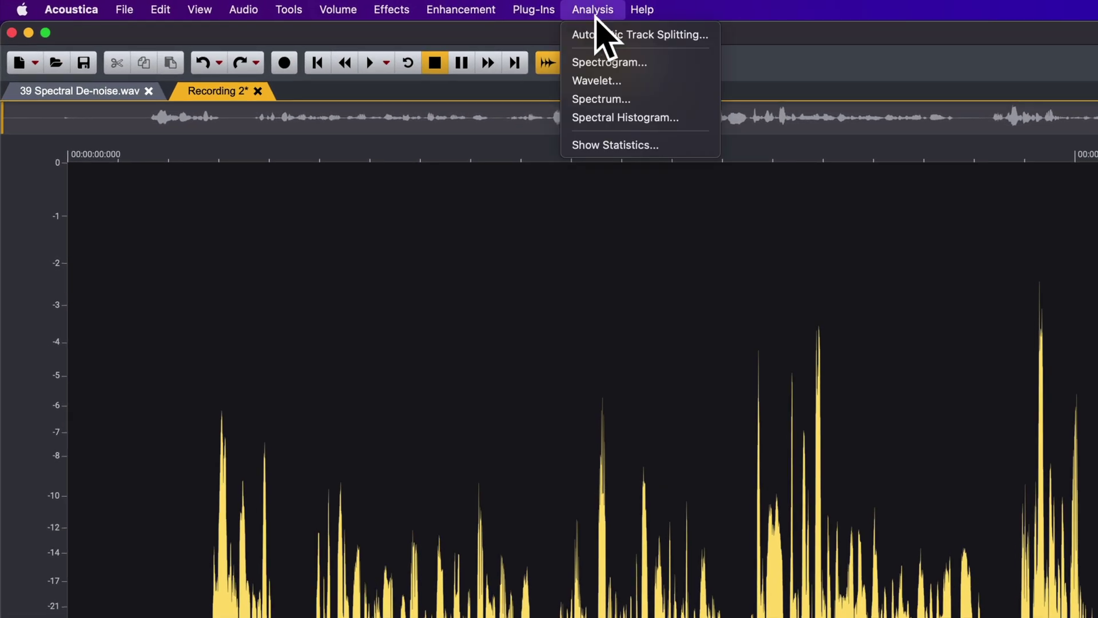
left_click(629, 147)
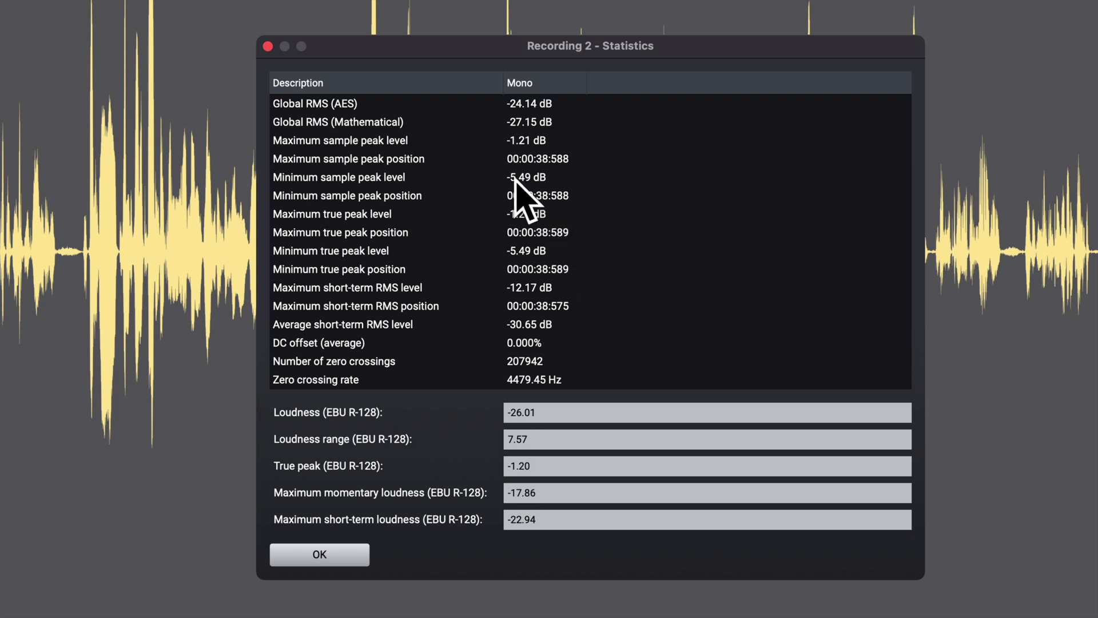
left_click(541, 141)
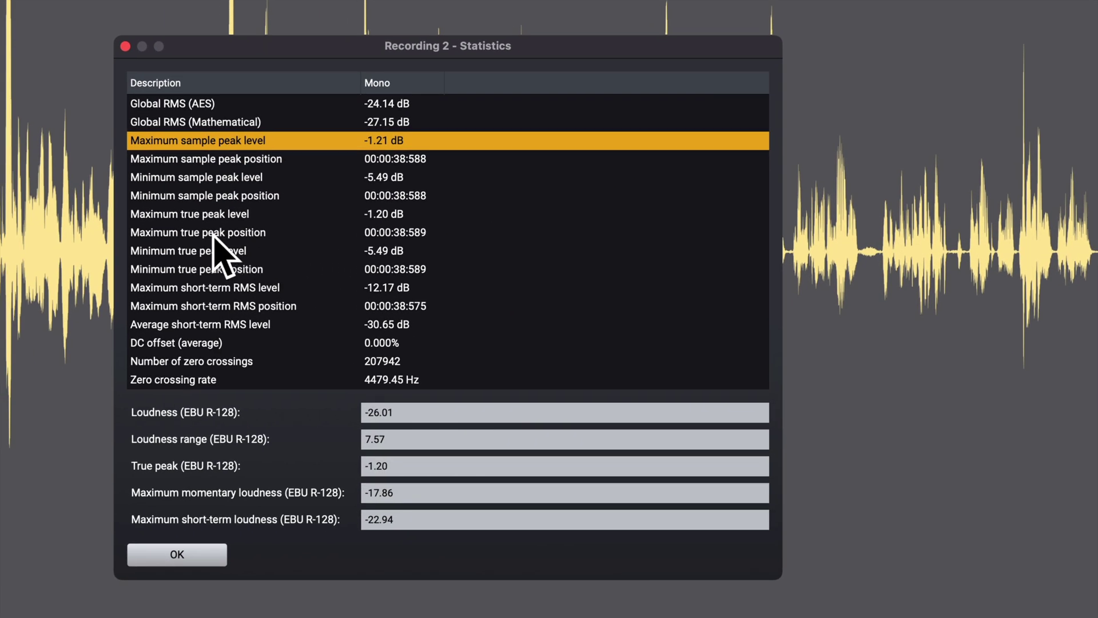
left_click(207, 215)
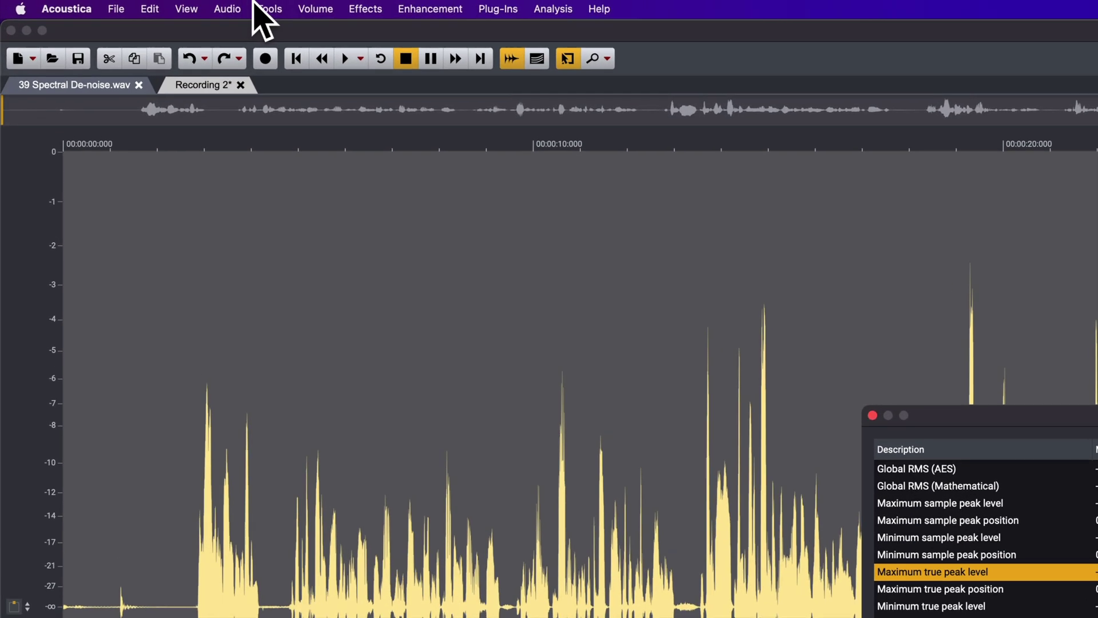
- Run Rotate Phase with Adaptive enabled on the whole of Recording 2
left_click(259, 8)
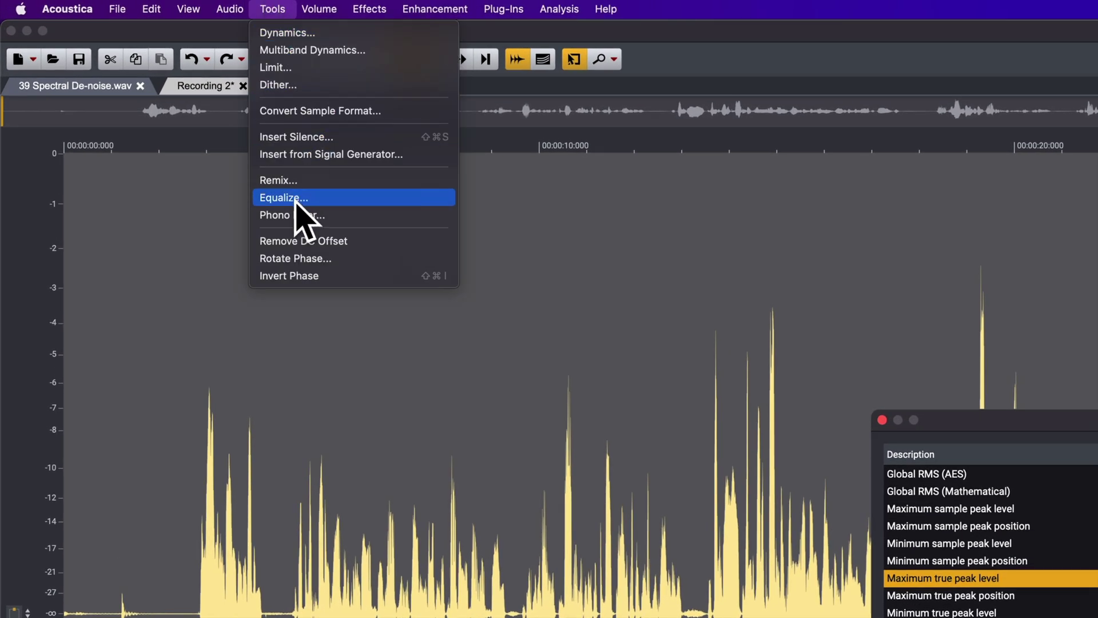
left_click(323, 256)
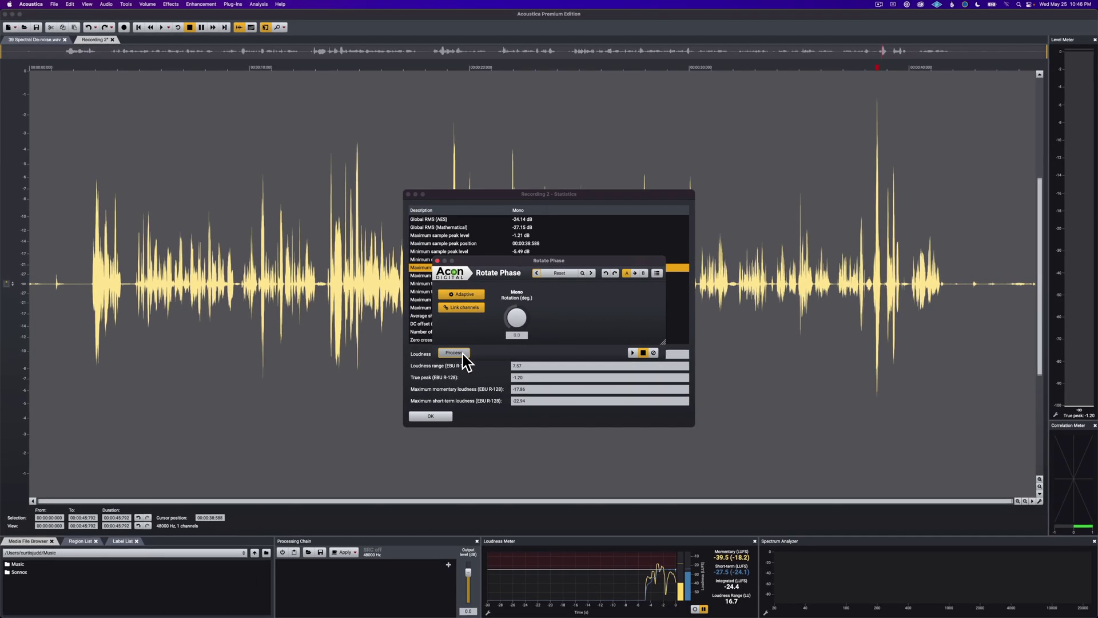
left_click(449, 359)
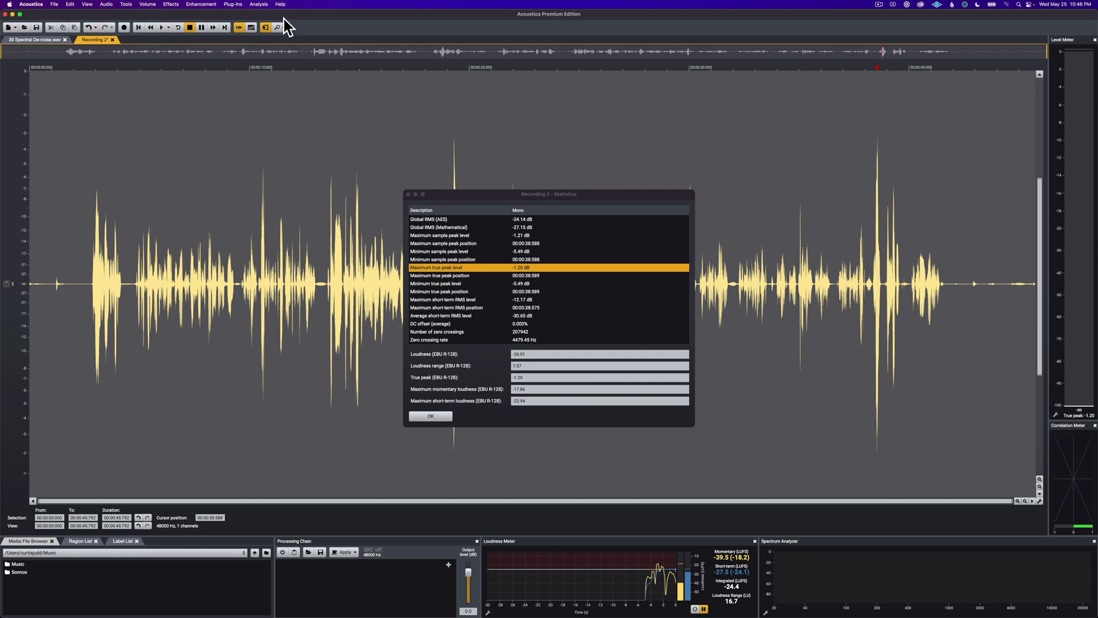
left_click(259, 4)
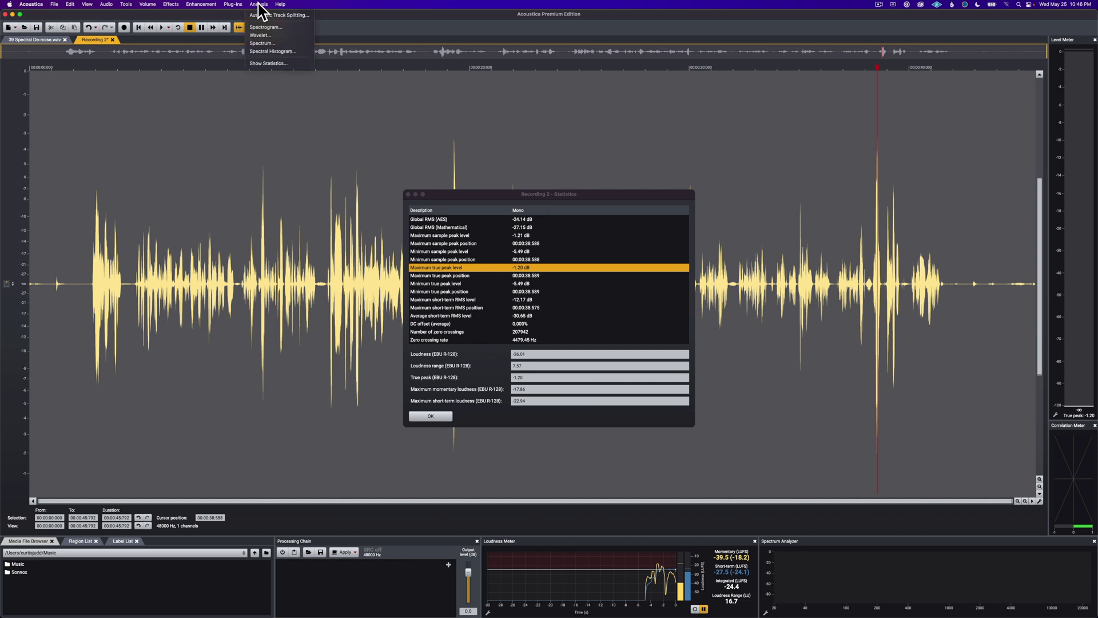
- Refresh the statistics to confirm the true peak fell to -3.24 dB, then switch to 39 Spectral De-noise.wav
left_click(251, 59)
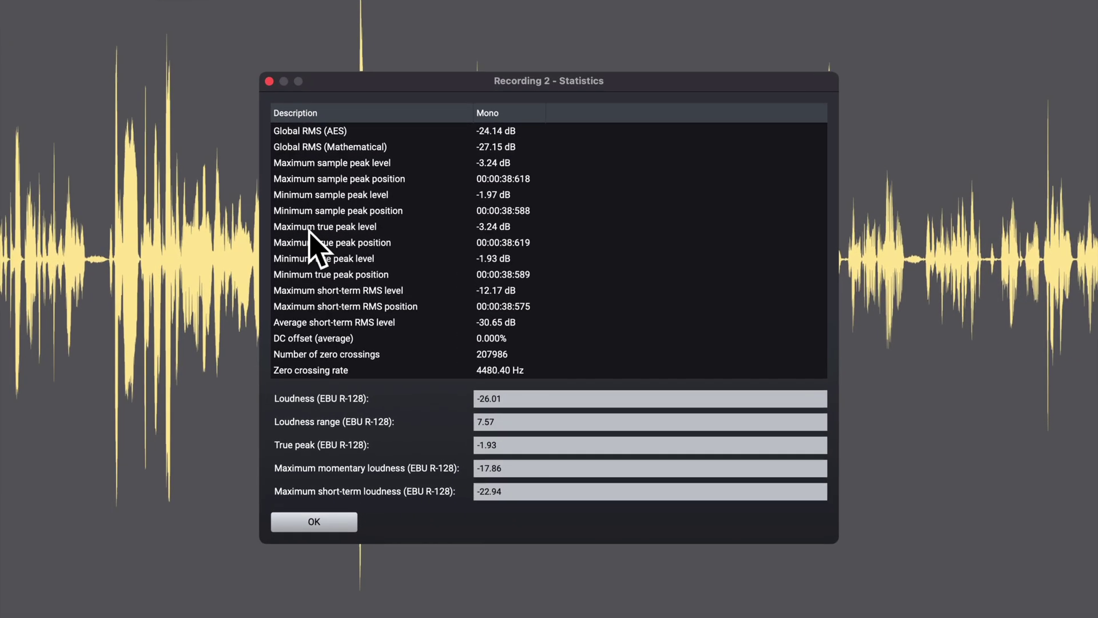
left_click(318, 228)
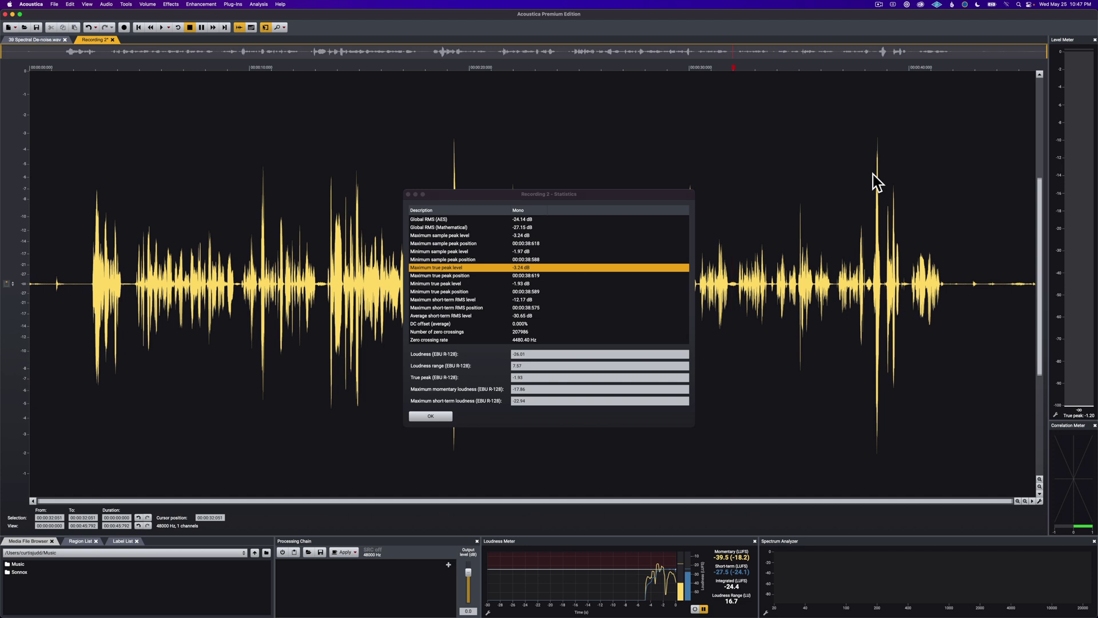
left_click(45, 41)
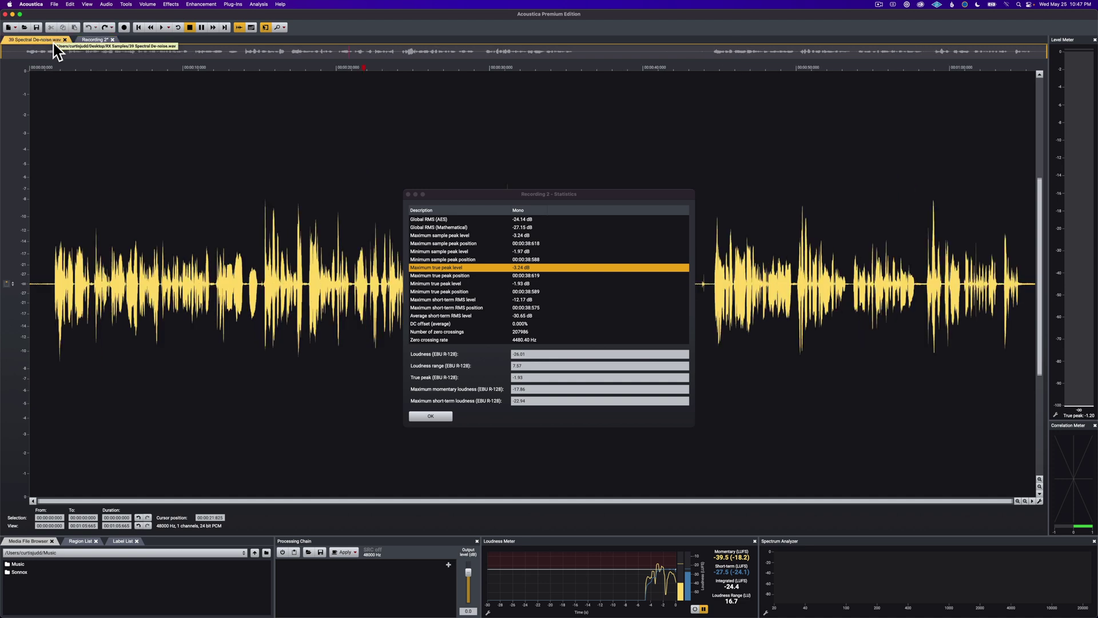
- Close the statistics and load Extract:Dialogue's Gentle dialogue cleaning preset (58.5% sensitivity, -6.0 dB attenuation)
left_click(408, 194)
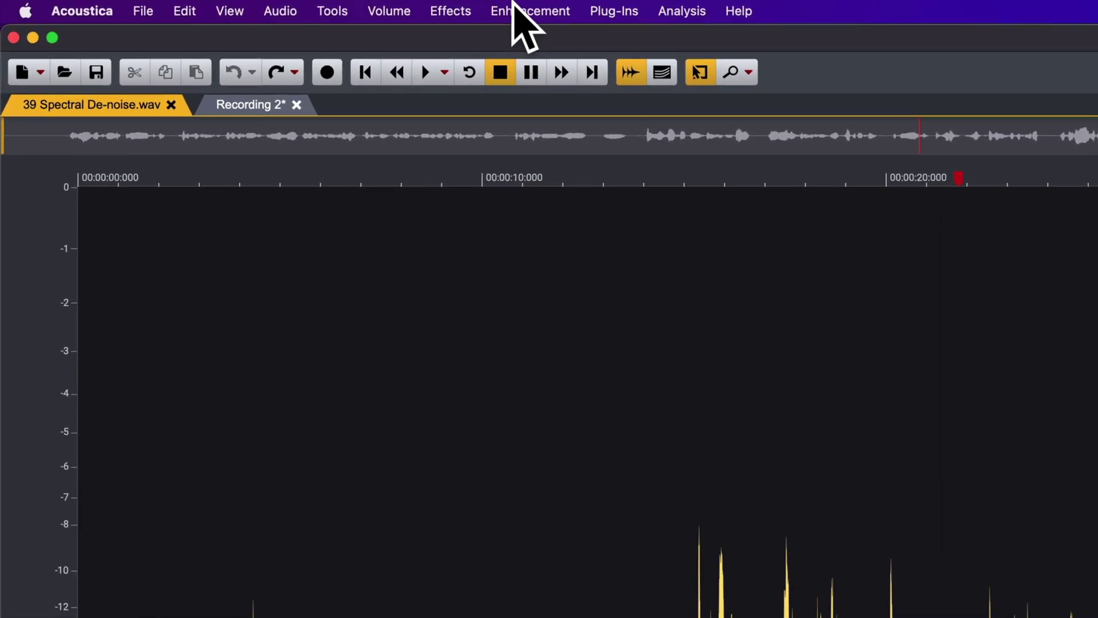
left_click(518, 9)
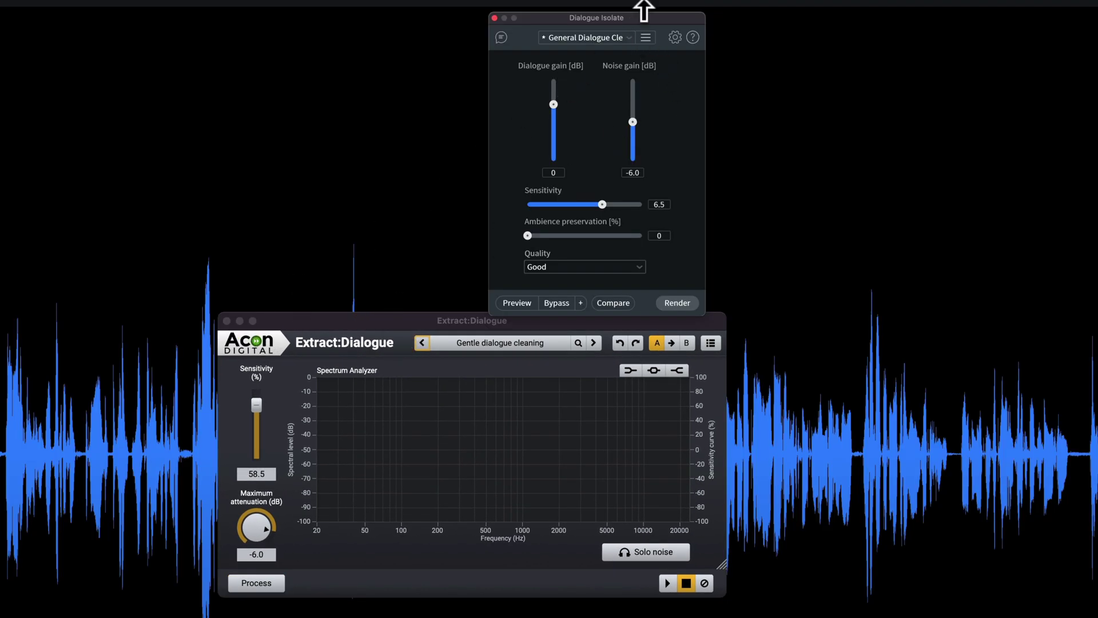
left_click_drag(641, 17, 641, 17)
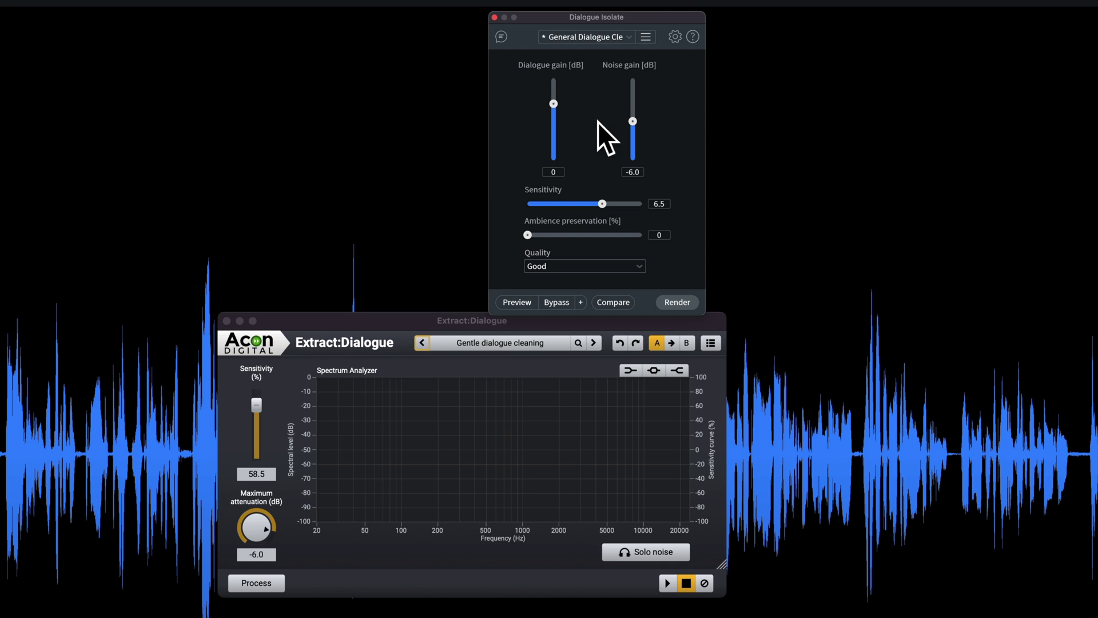
- Close Extract:Dialogue and play through the 39 Spectral De-noise.wav clip in RX 9
left_click(227, 321)
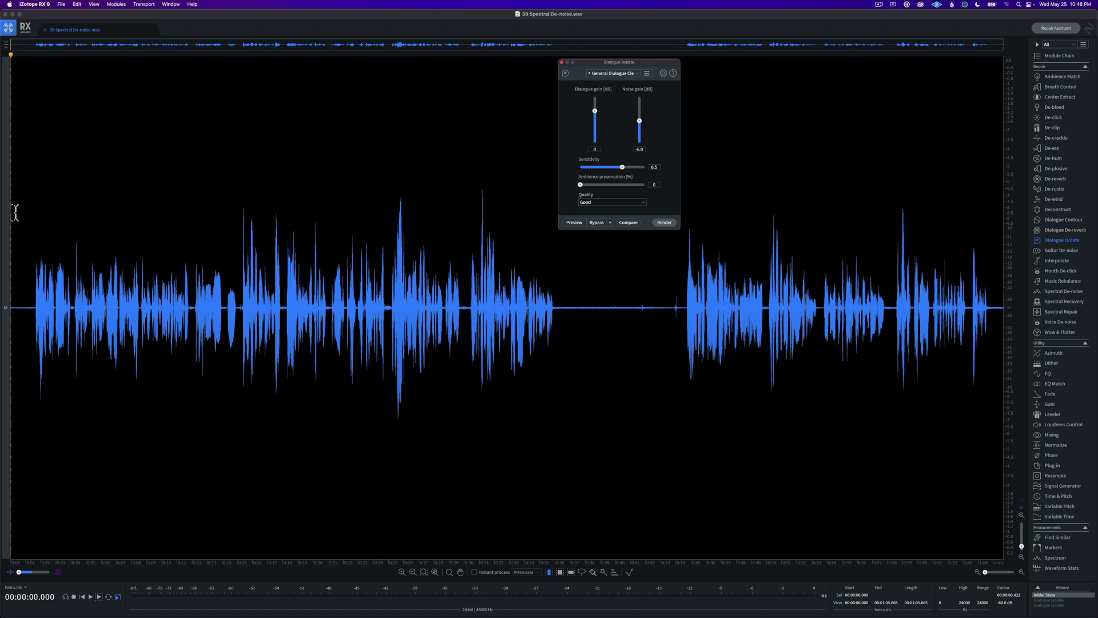
left_click(15, 212)
key("space")
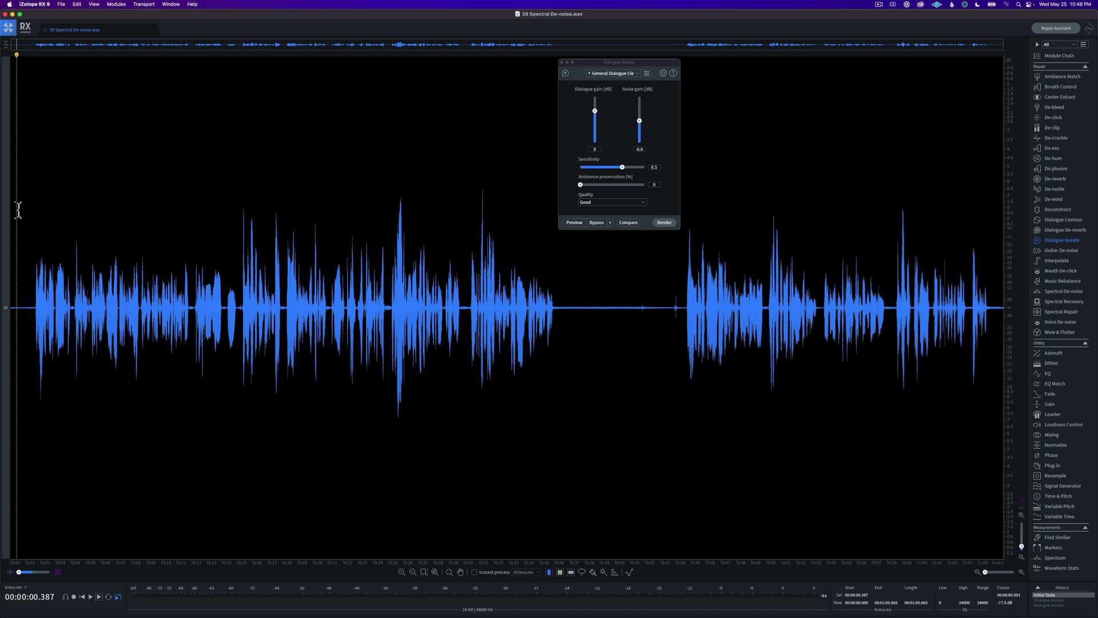
key("space")
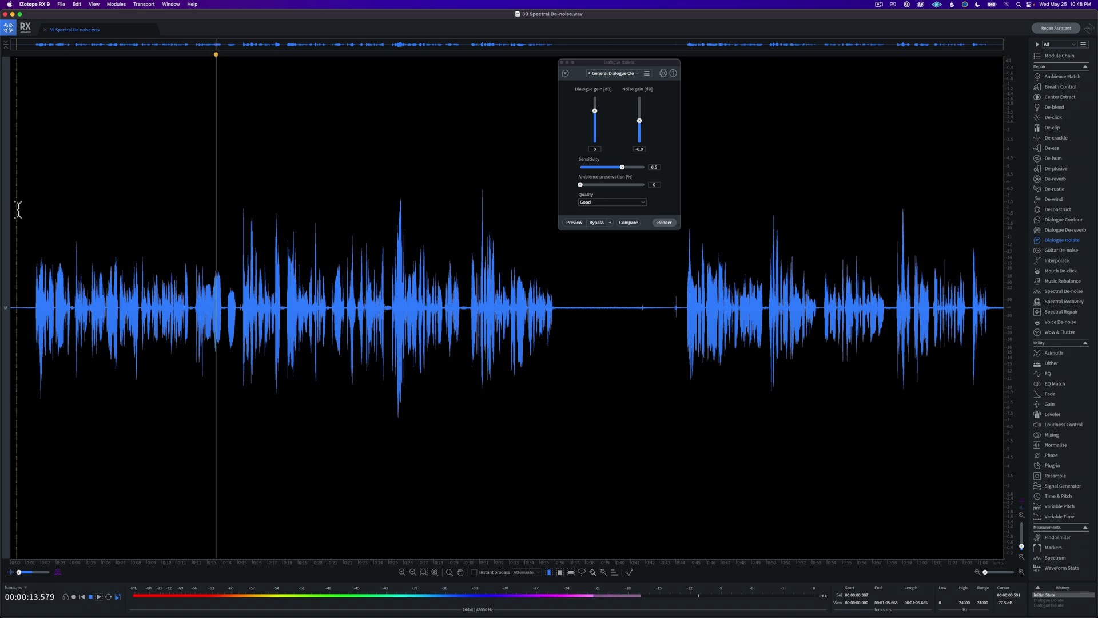
key("space")
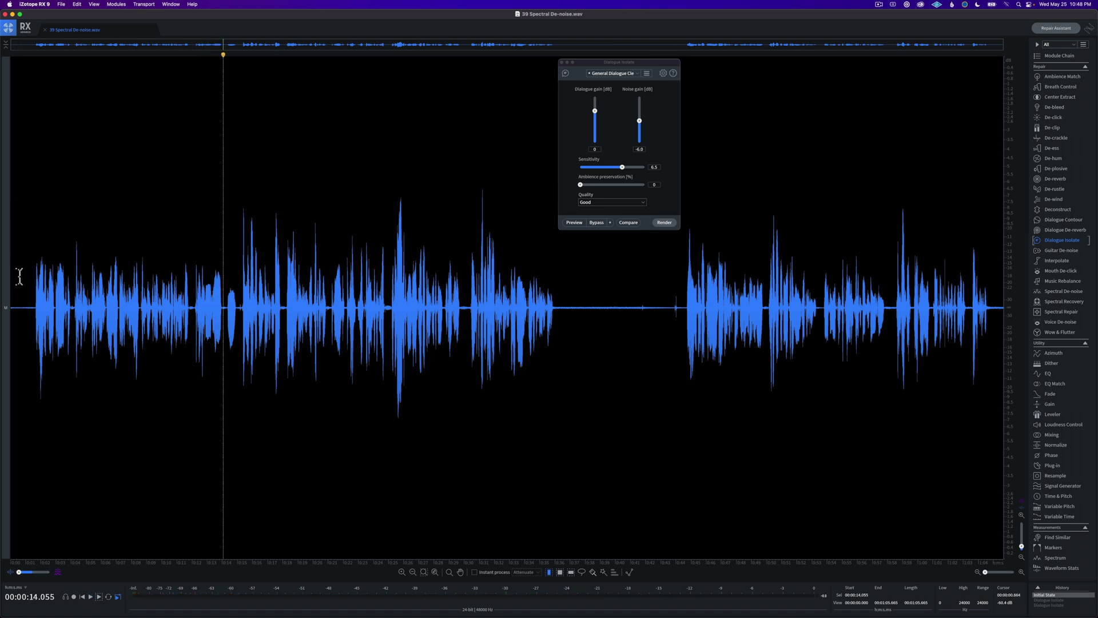
- Preview the clip's opening 1.45 seconds, then return the playhead near the start
left_click_drag(31, 291, 8, 286)
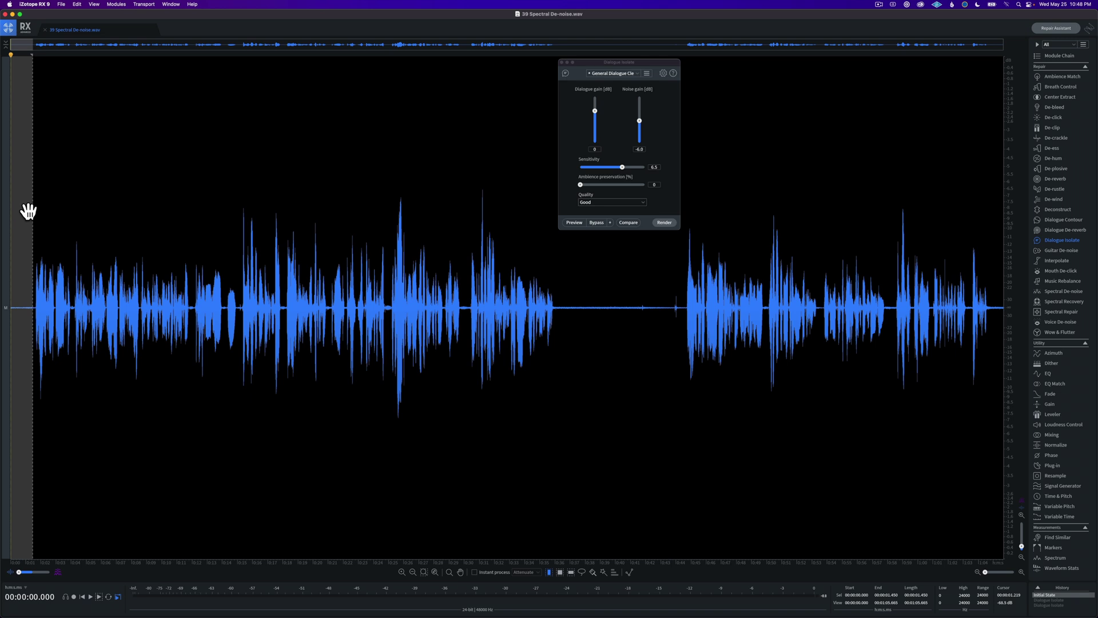
key("space")
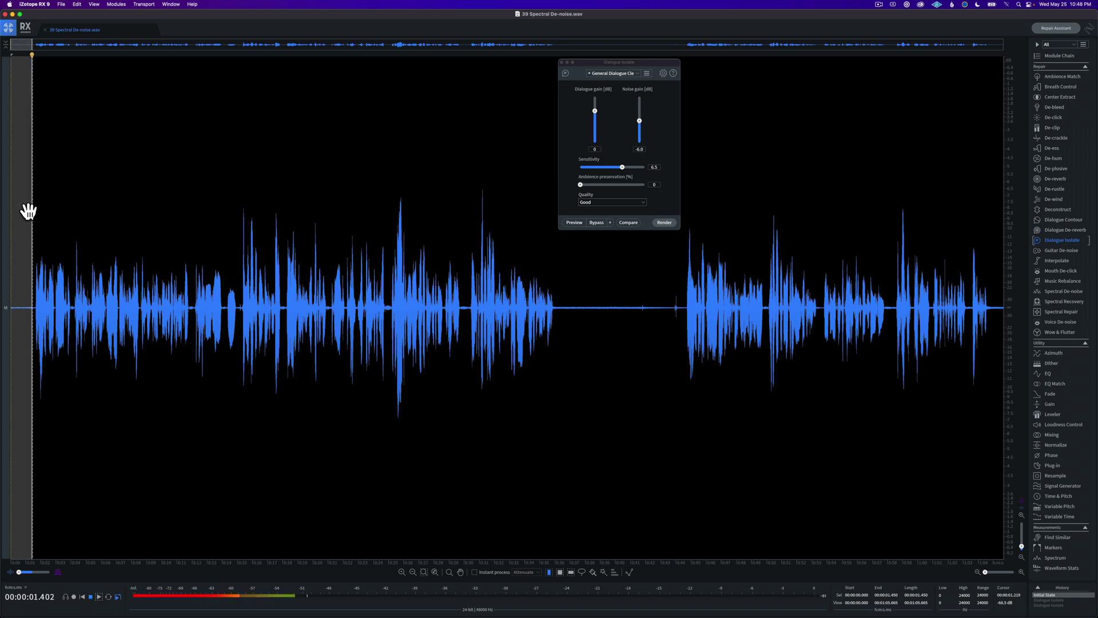
left_click(56, 188)
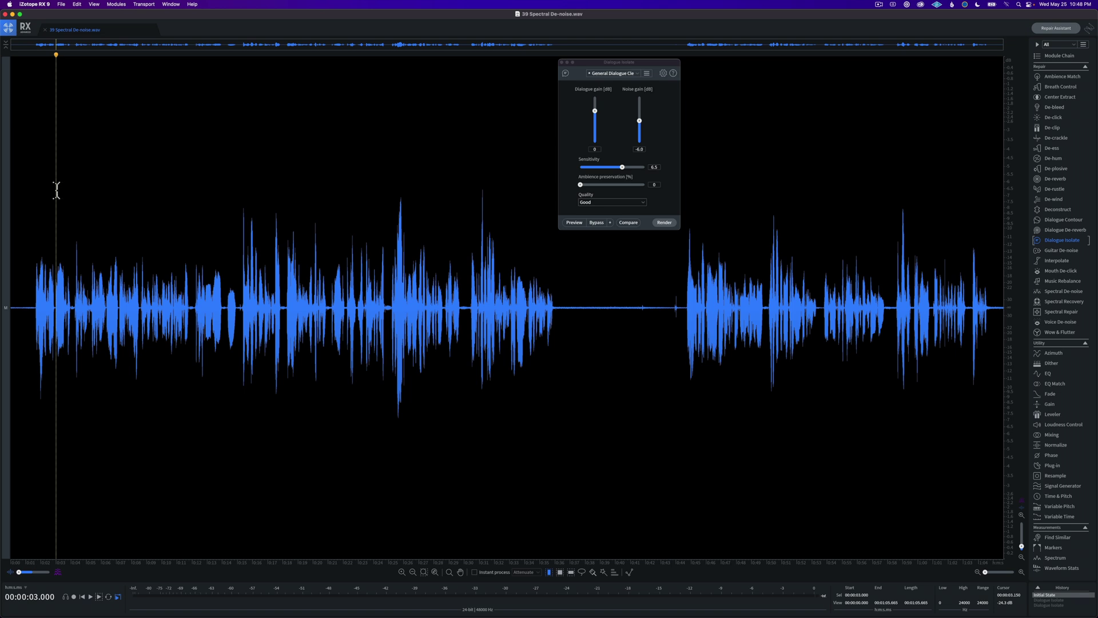
left_click(17, 197)
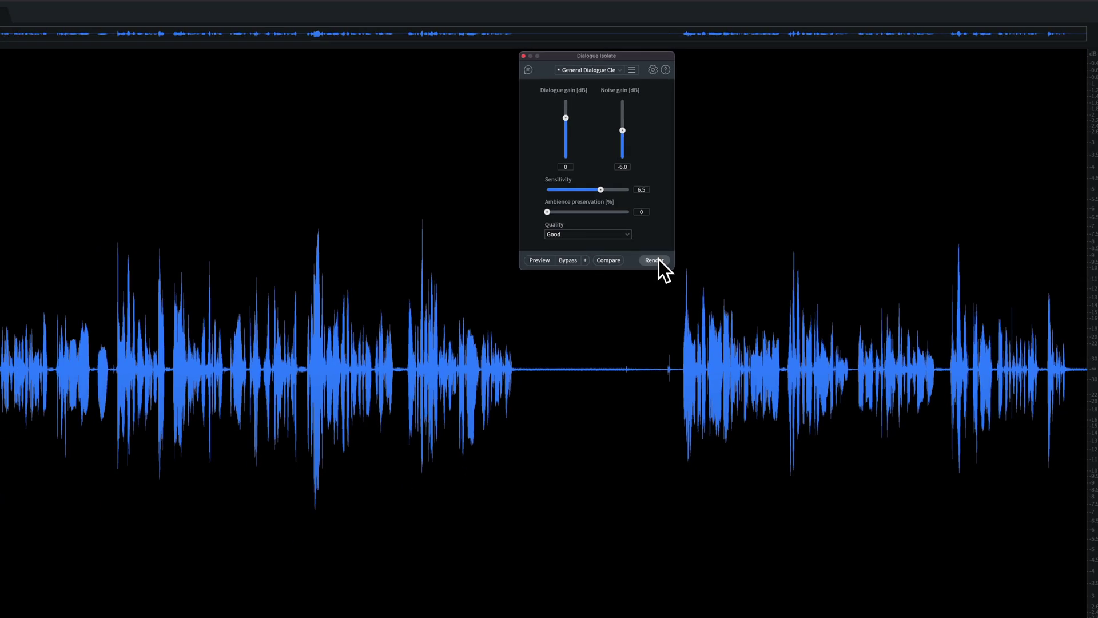
- Render Dialogue Isolate on the whole clip, listen to the result, and return to the start
left_click(611, 426)
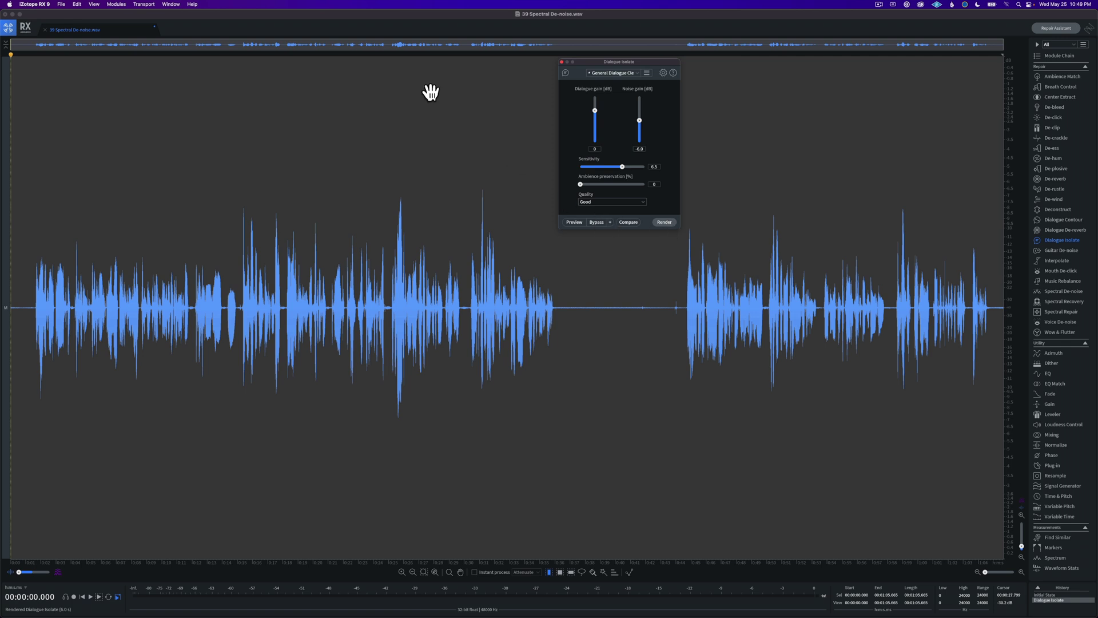
key("space")
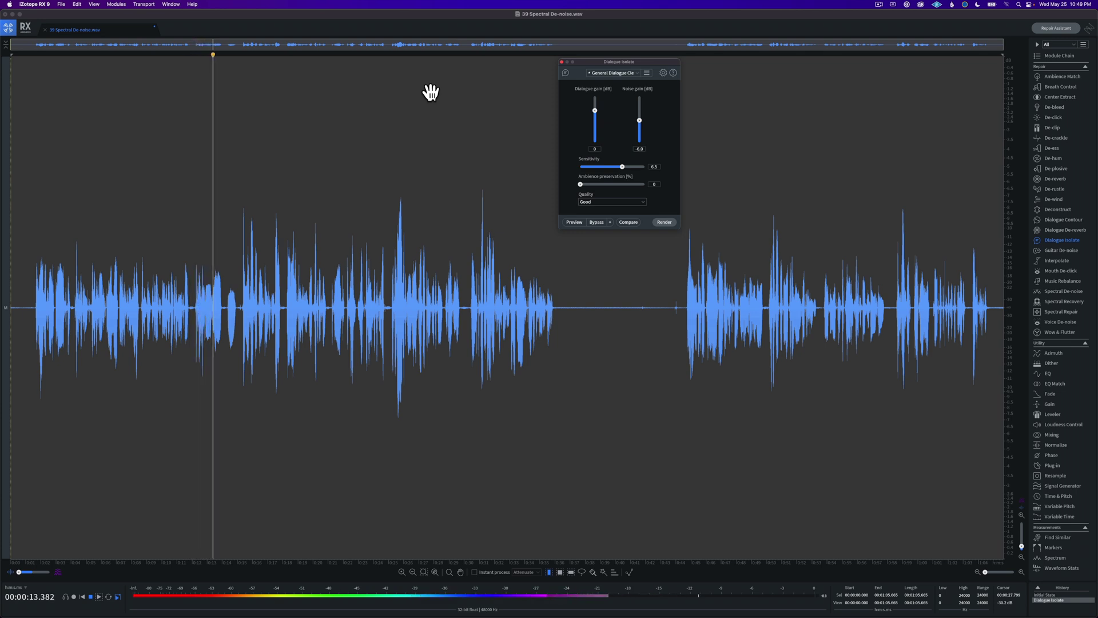
key("space")
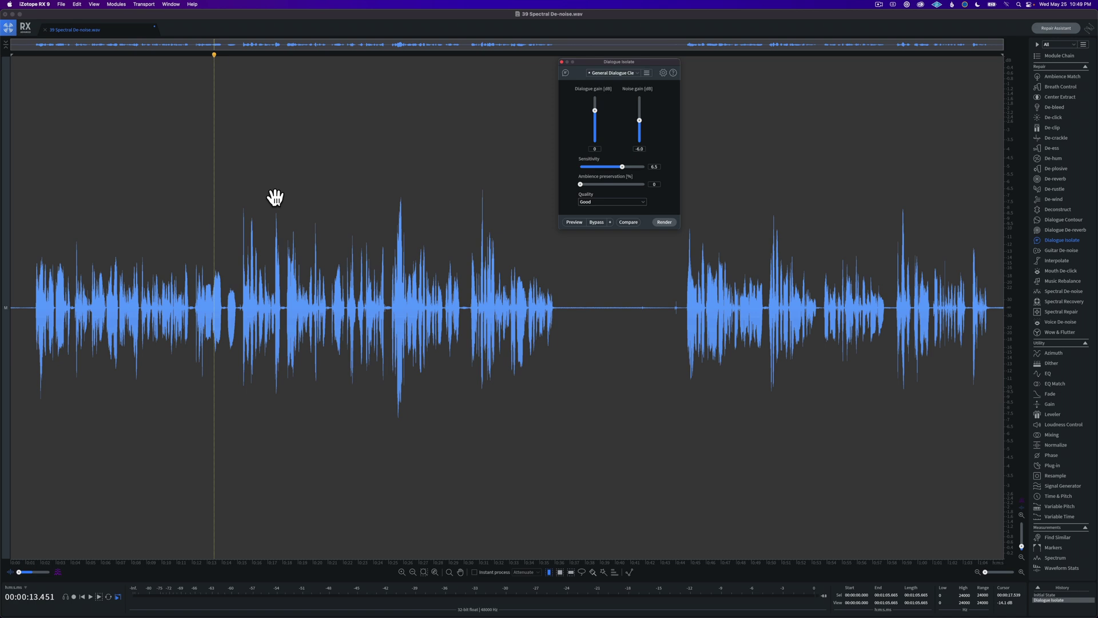
left_click(24, 265)
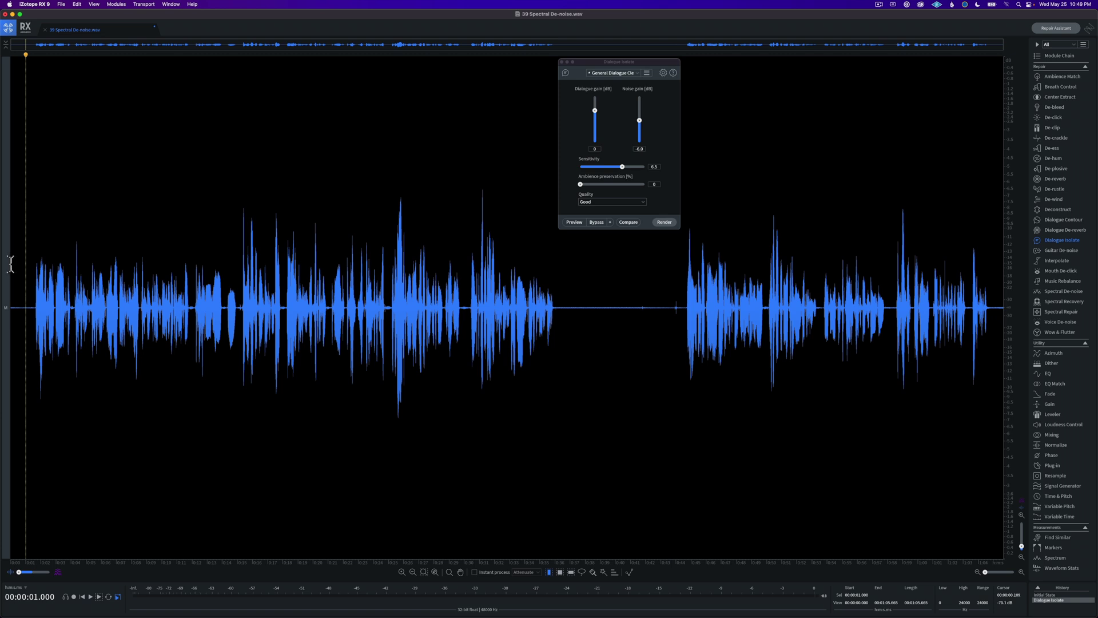
left_click(11, 264)
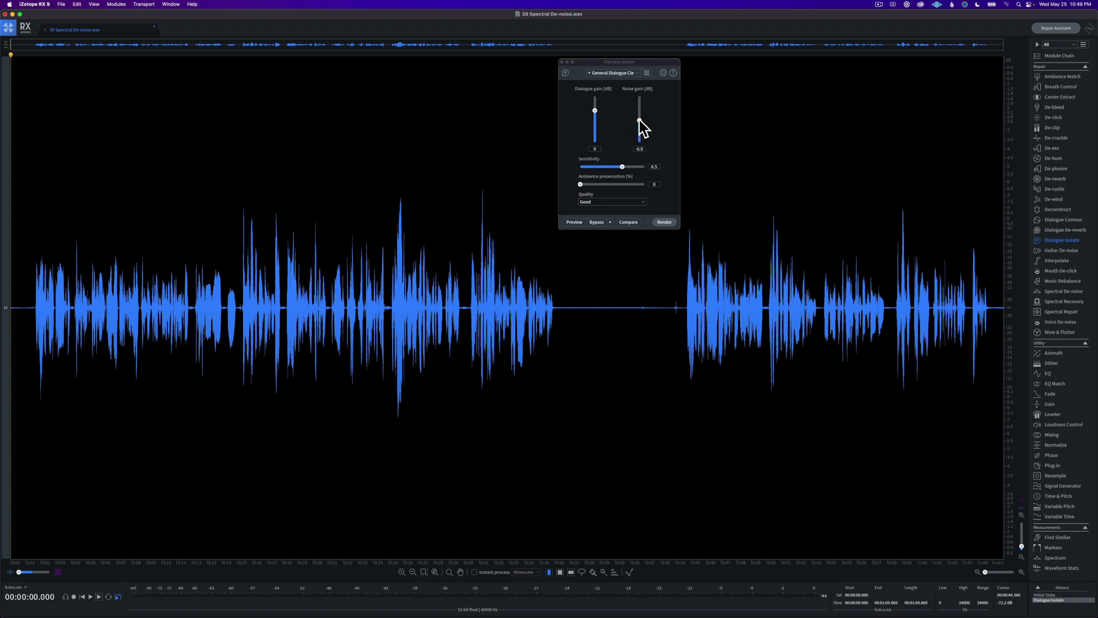
- Keep Noise gain at -6.0 dB, render a second Dialogue Isolate pass, and play it
left_click_drag(639, 123, 657, 167)
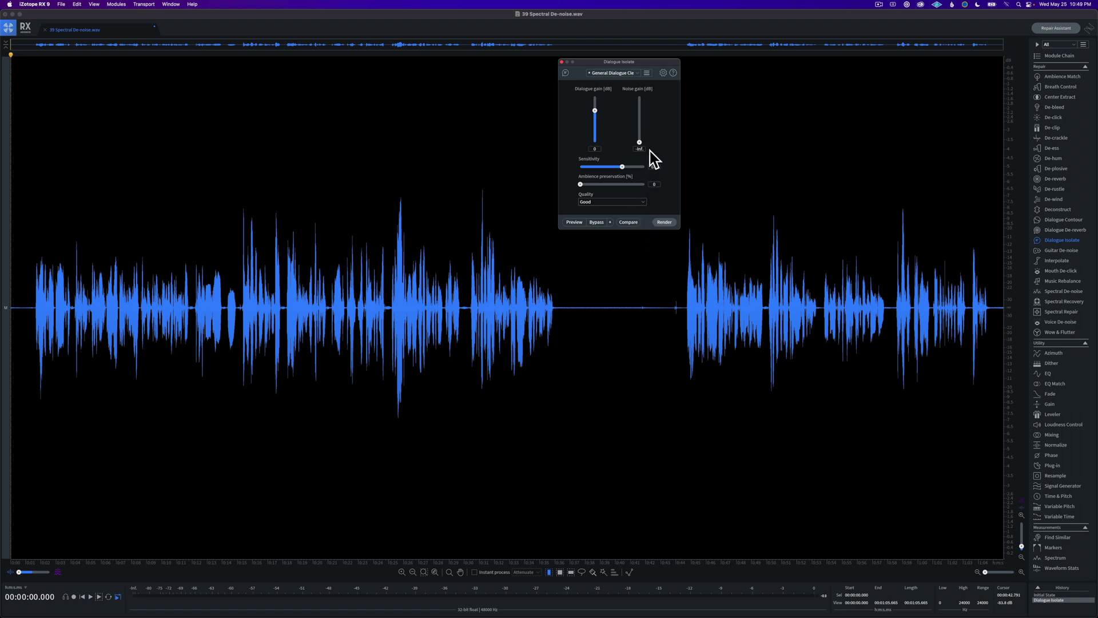
left_click_drag(640, 143, 641, 121)
left_click(669, 223)
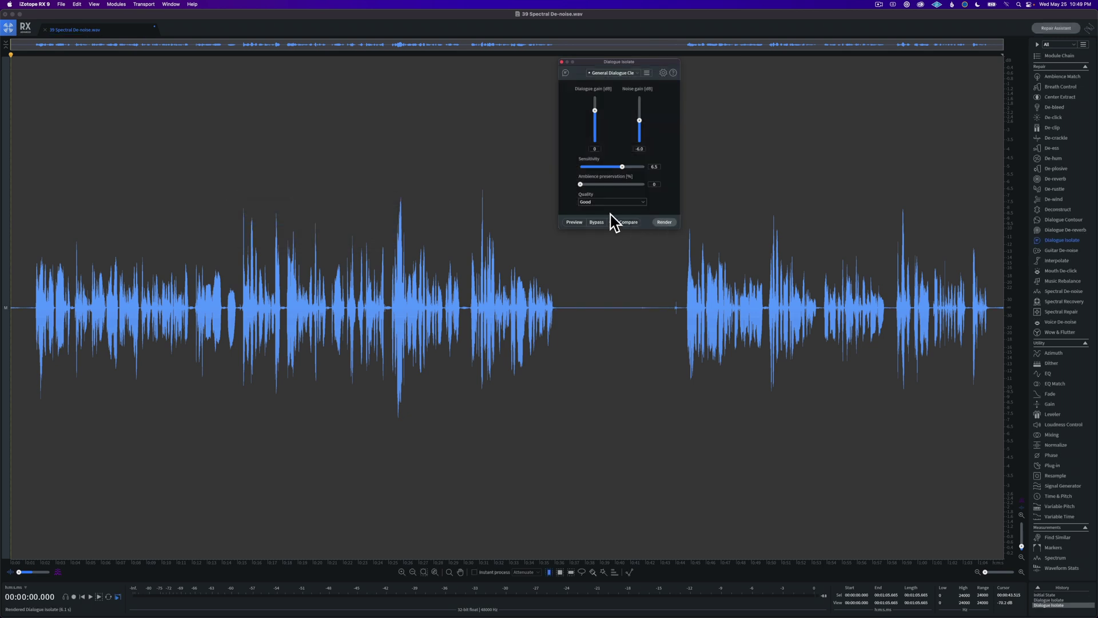
key("space")
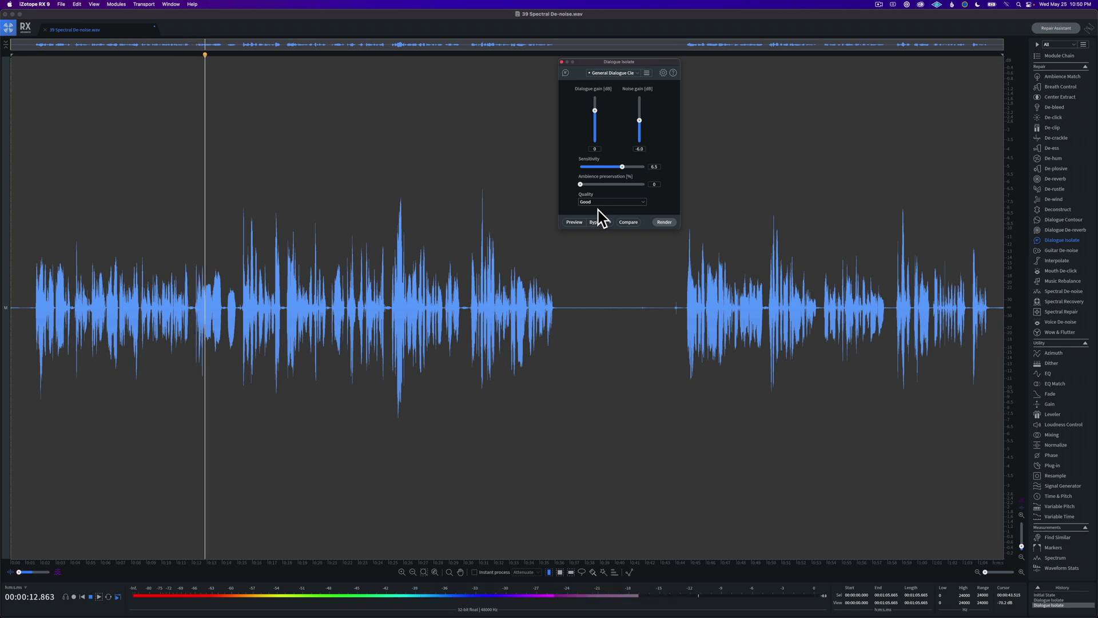
key("space")
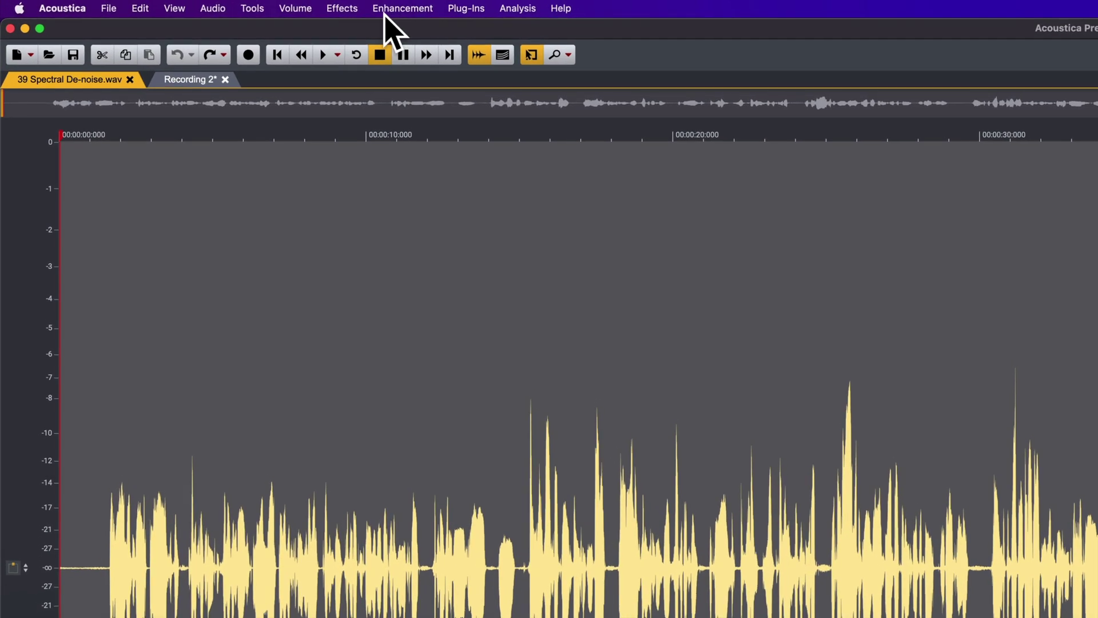
- Run Extract:Dialogue on the clip at 64.9% Sensitivity and -6.0 dB maximum attenuation
left_click(385, 12)
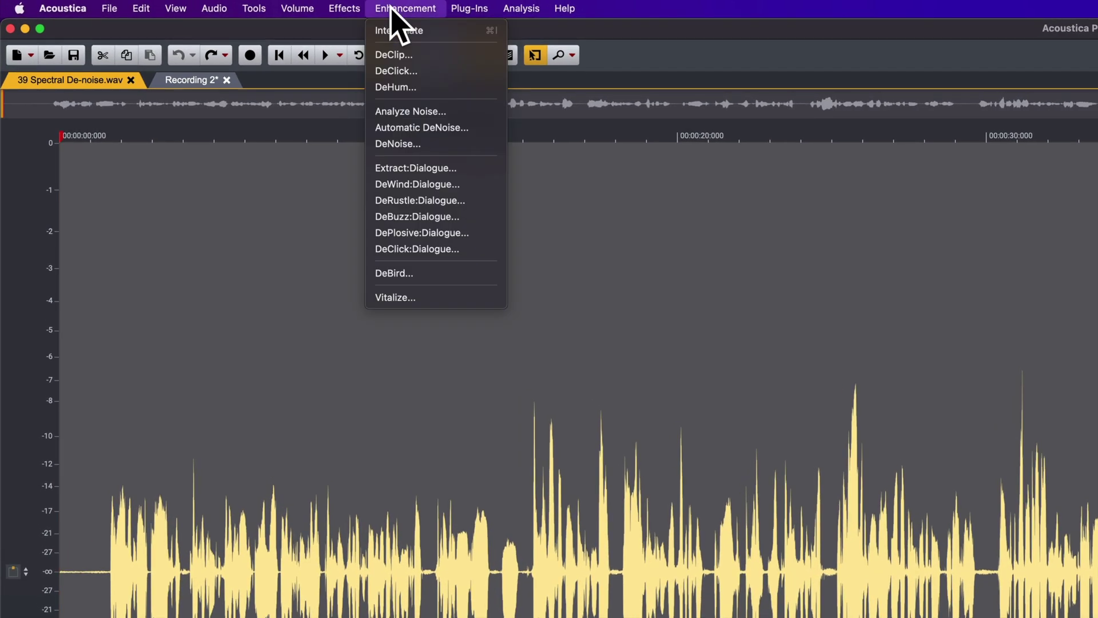
left_click(423, 166)
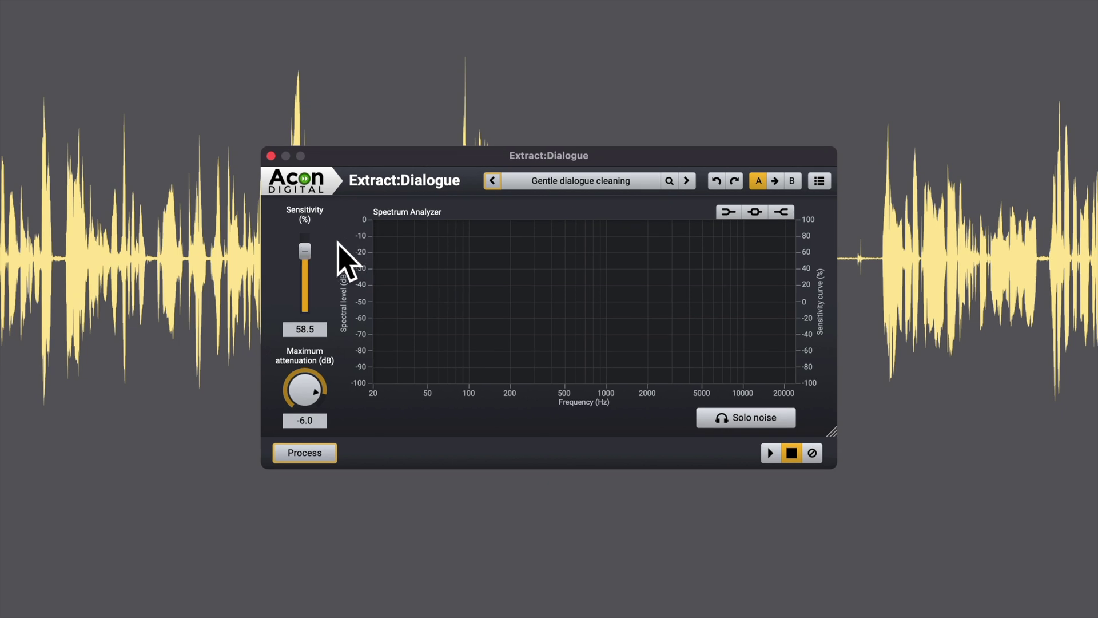
mouse_move(309, 252)
left_mouse_down()
mouse_move(303, 222)
mouse_move(304, 280)
mouse_move(324, 322)
mouse_move(314, 248)
left_mouse_up()
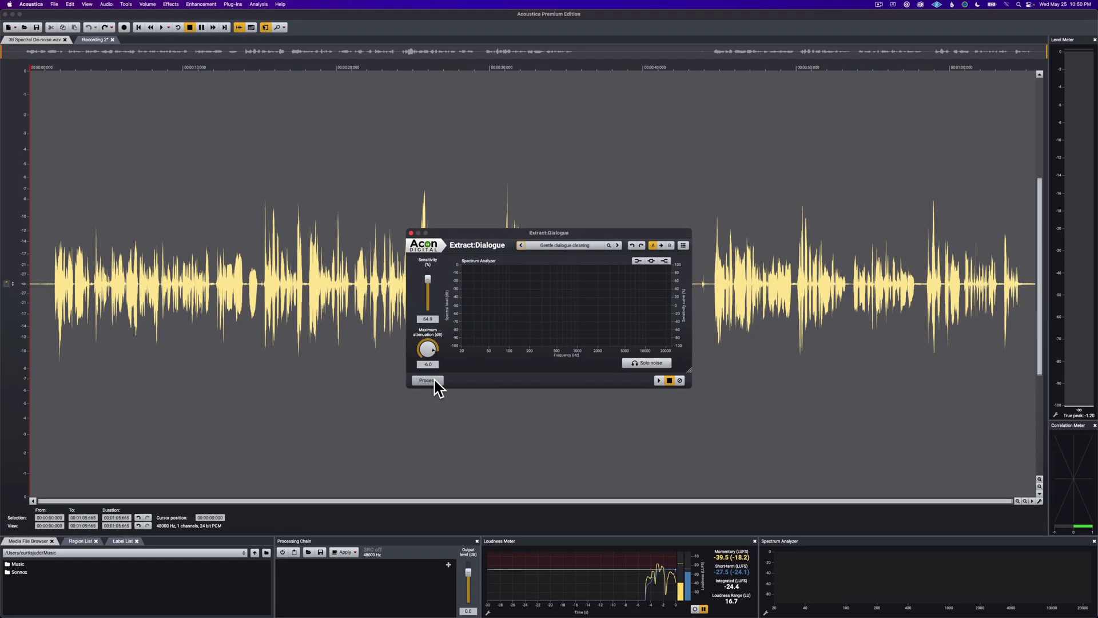
left_click(391, 407)
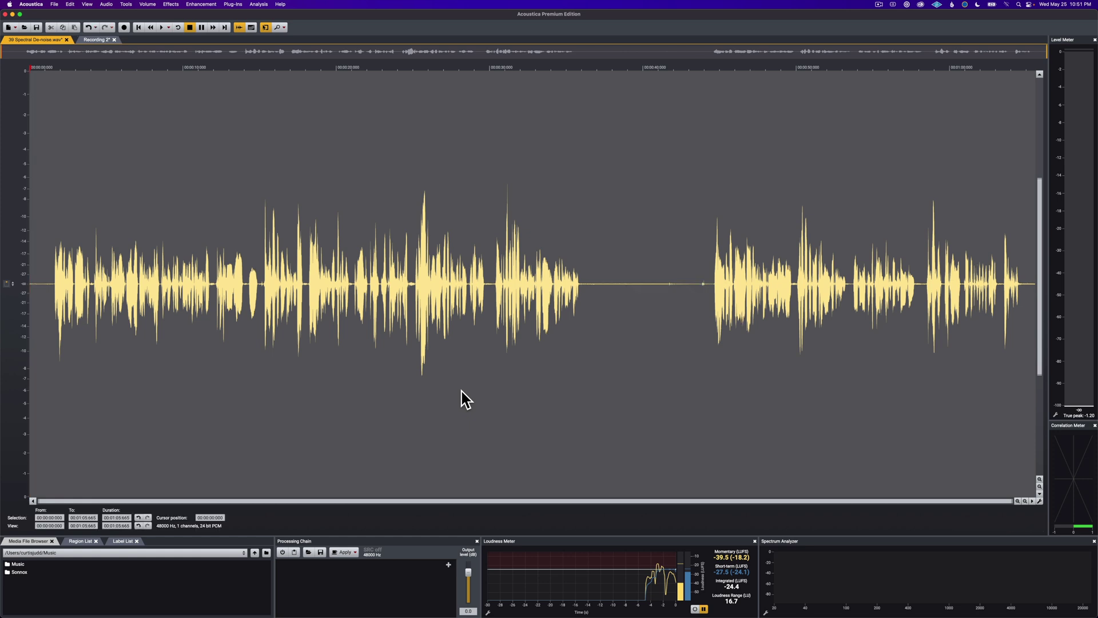
- Play back the first Extract:Dialogue result (-27.1 LUFS integrated, 3.3 LU range), then bring up the Enhancement menu
key("space")
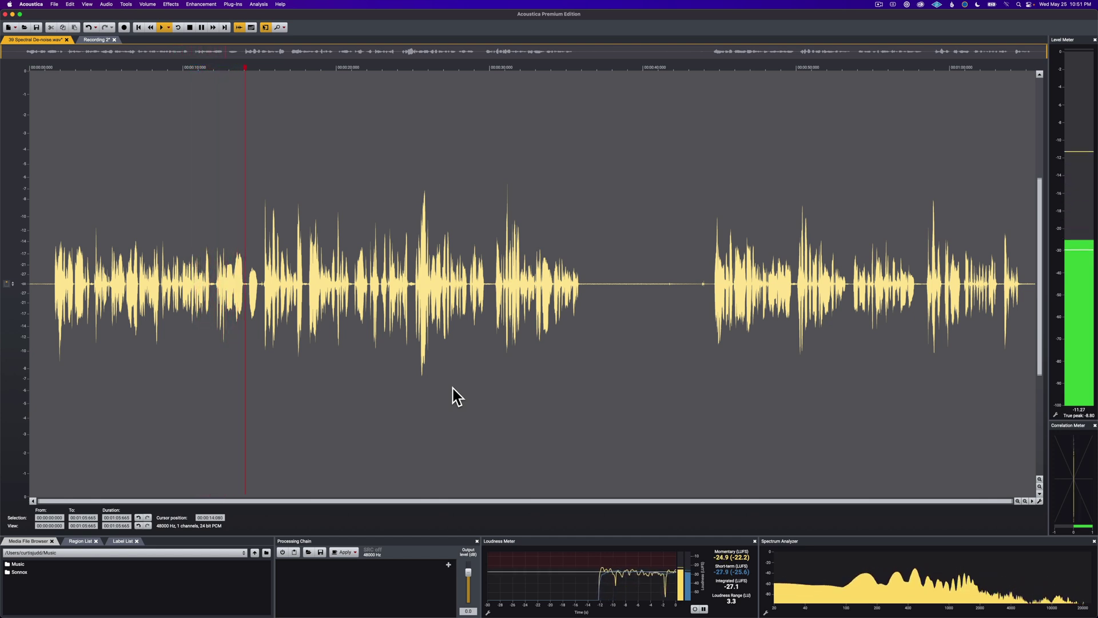
key("space")
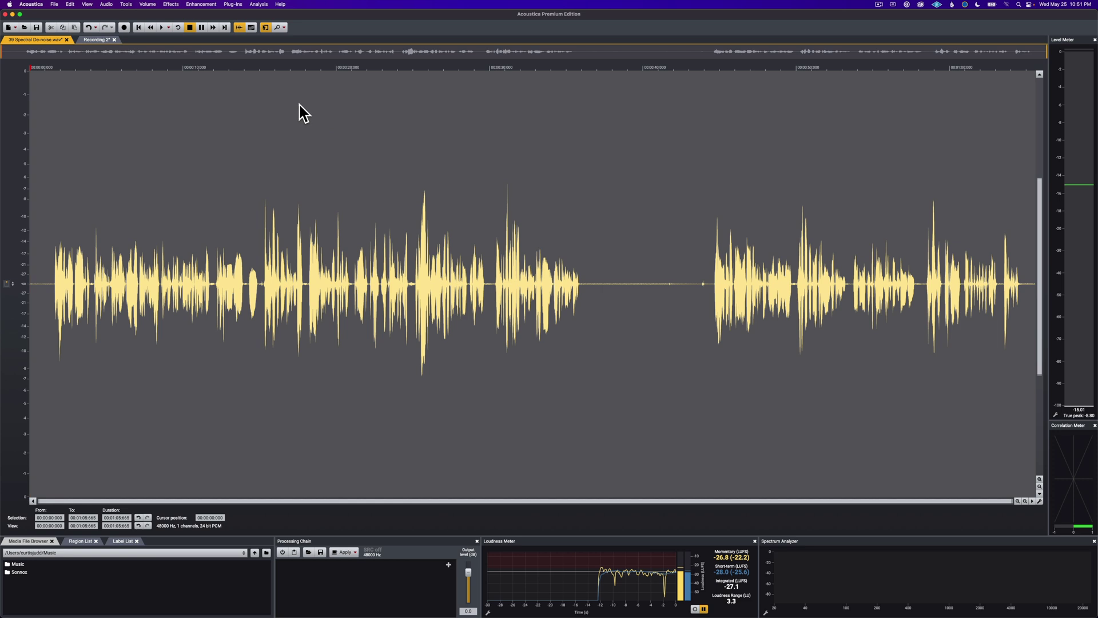
left_click(203, 4)
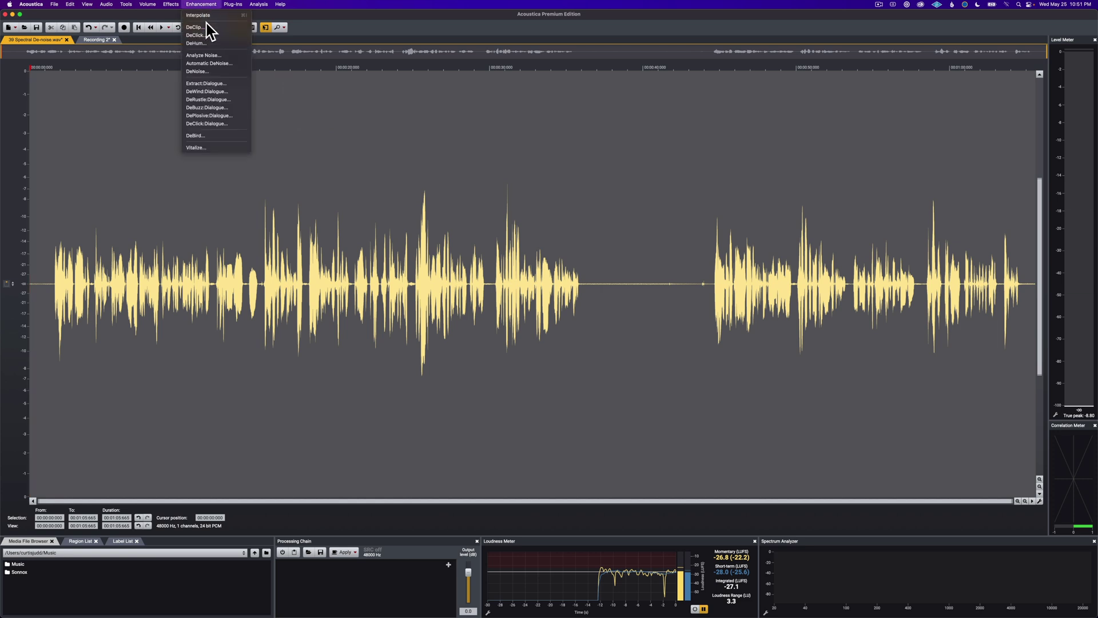
- Process the clip again with Extract:Dialogue at 64.9% Sensitivity and -6.0 dB attenuation
left_click(211, 84)
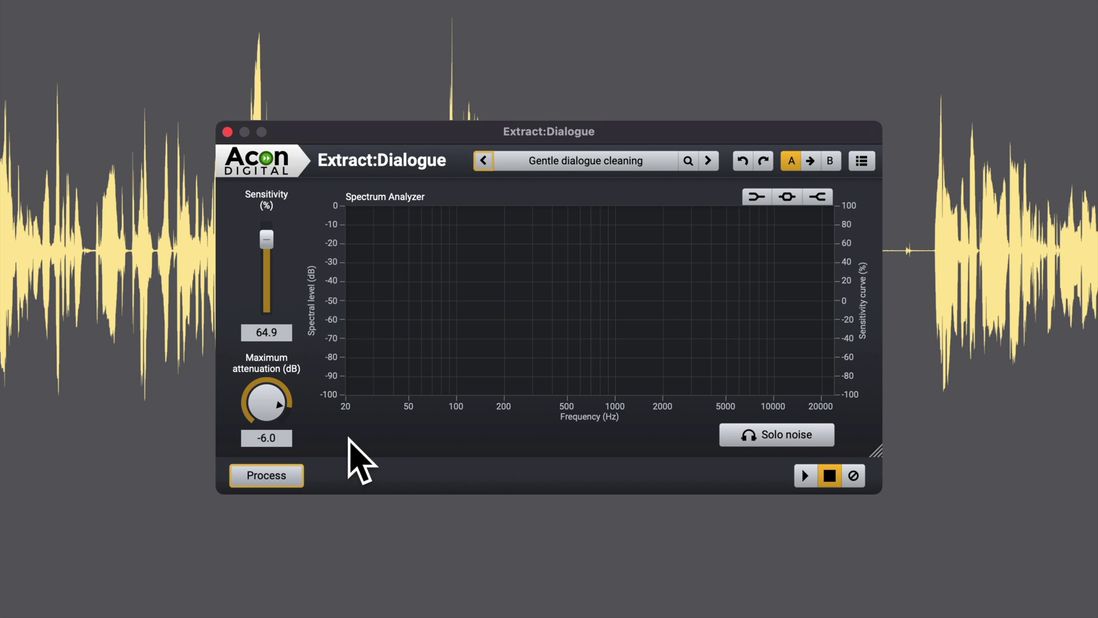
left_click(275, 473)
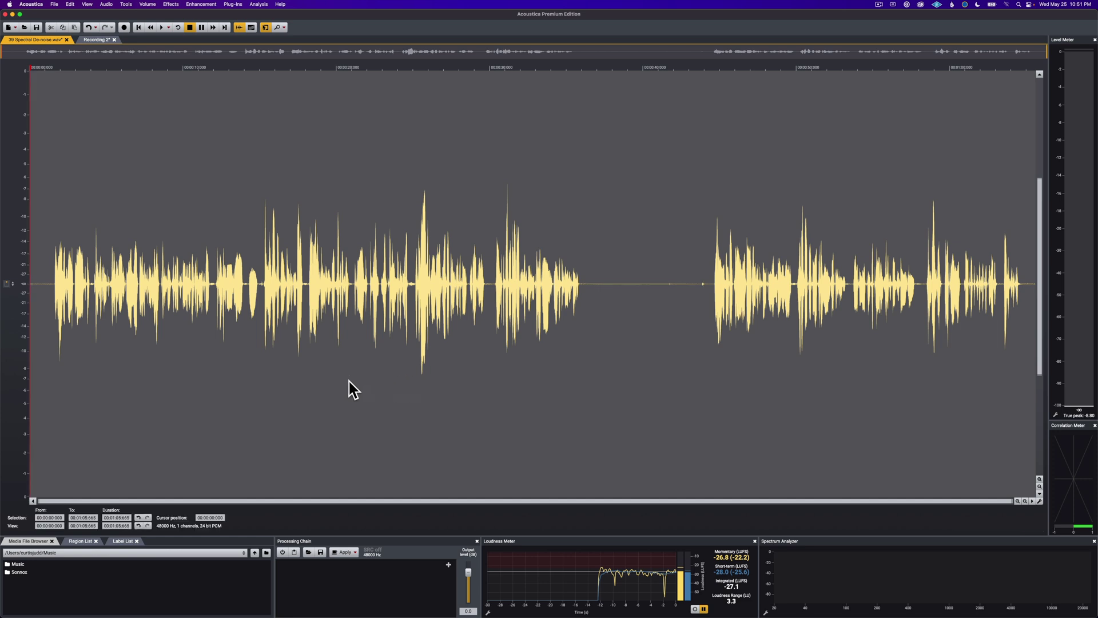
key("space")
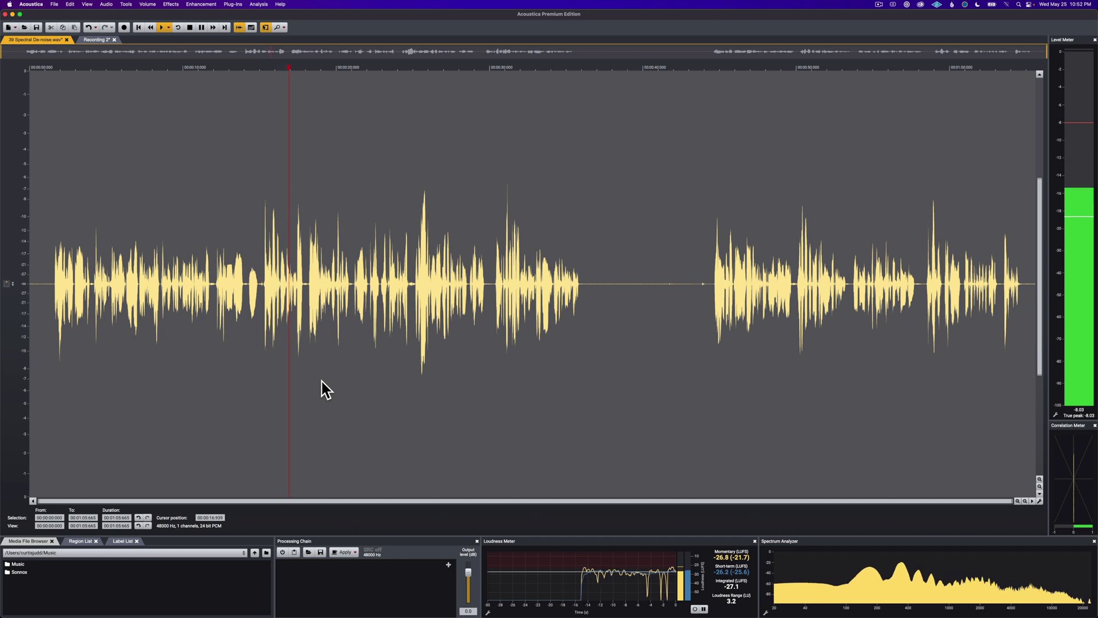
key("space")
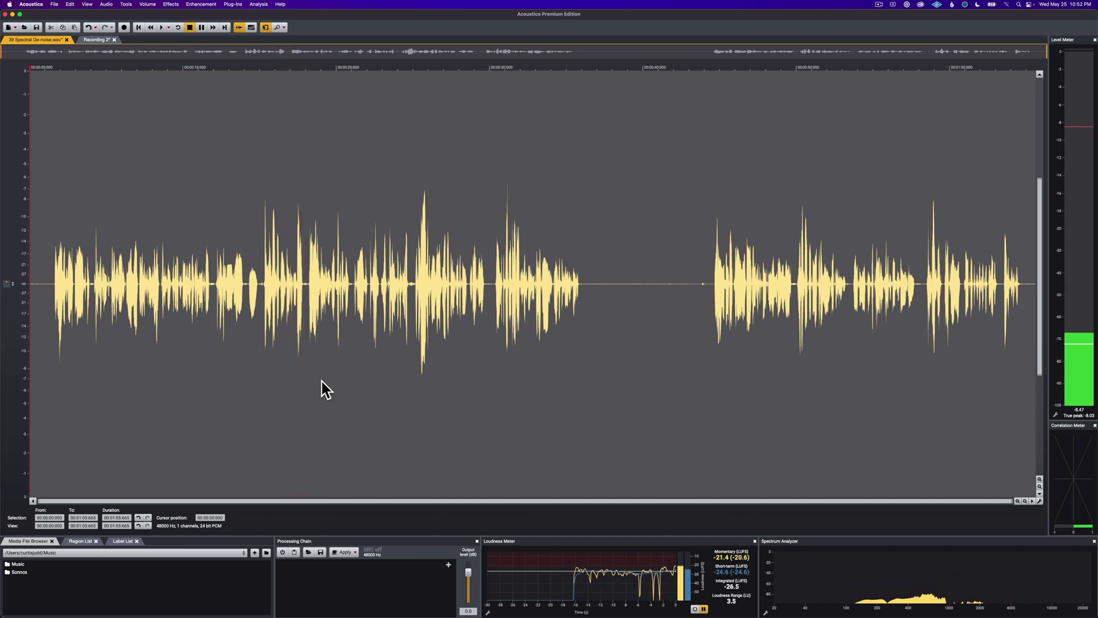